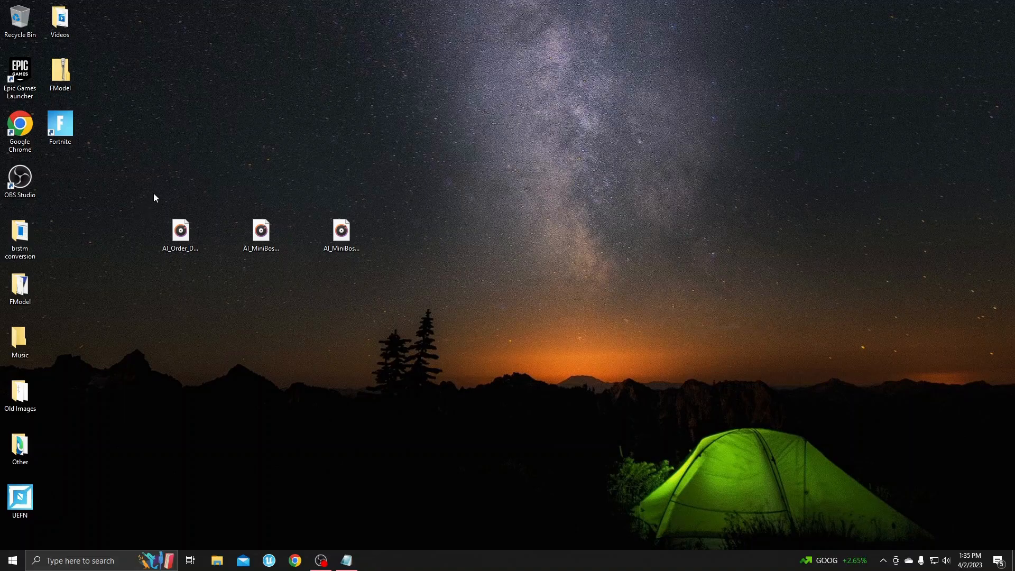
# - Rearrange the three AI audio files on the desktop into a lower row, with AI_Order_Death_Stinger as the last one
pyautogui.moveTo(167, 202); pyautogui.dragTo(164, 198)
pyautogui.moveTo(207, 270); pyautogui.dragTo(363, 272)
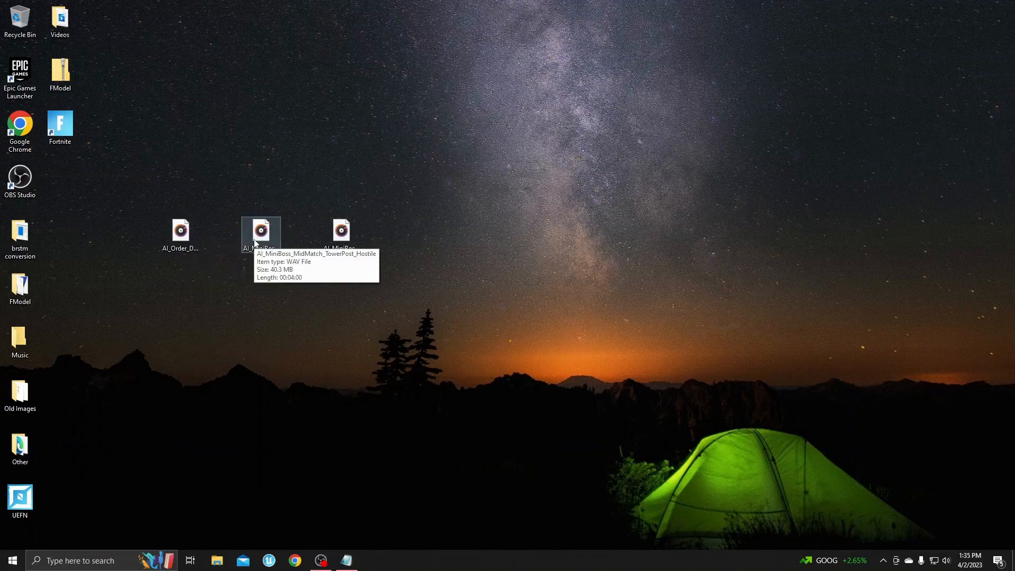
pyautogui.moveTo(335, 240); pyautogui.dragTo(175, 365)
pyautogui.moveTo(274, 250); pyautogui.dragTo(247, 347)
pyautogui.click(311, 348)
pyautogui.moveTo(189, 245); pyautogui.dragTo(328, 346)
pyautogui.click(388, 376)
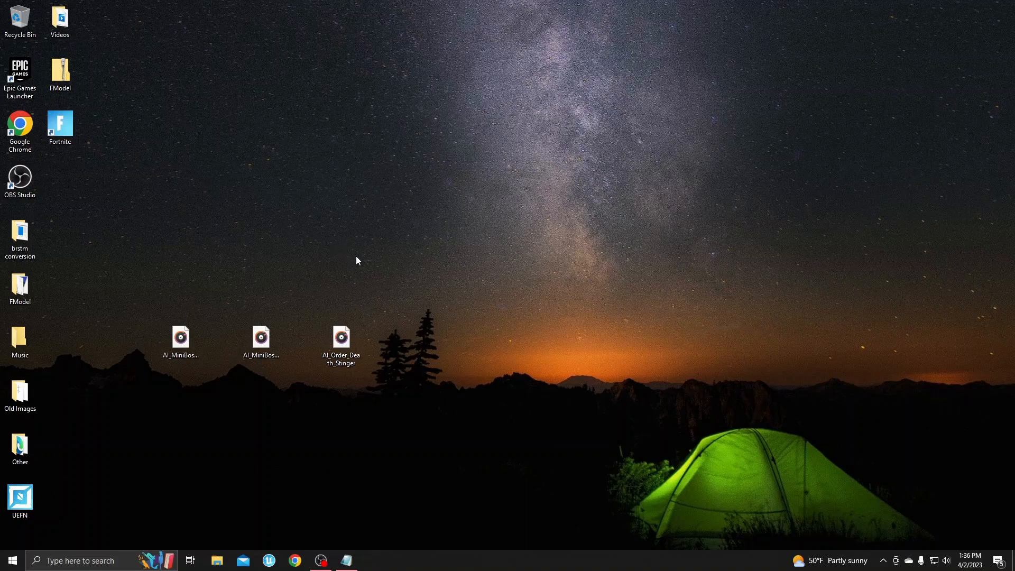
pyautogui.moveTo(337, 282); pyautogui.dragTo(352, 304)
# - Switch to Chrome, search for "longshot fortnite" and open the Longshot page of the Fortnite Wiki
pyautogui.click(295, 562)
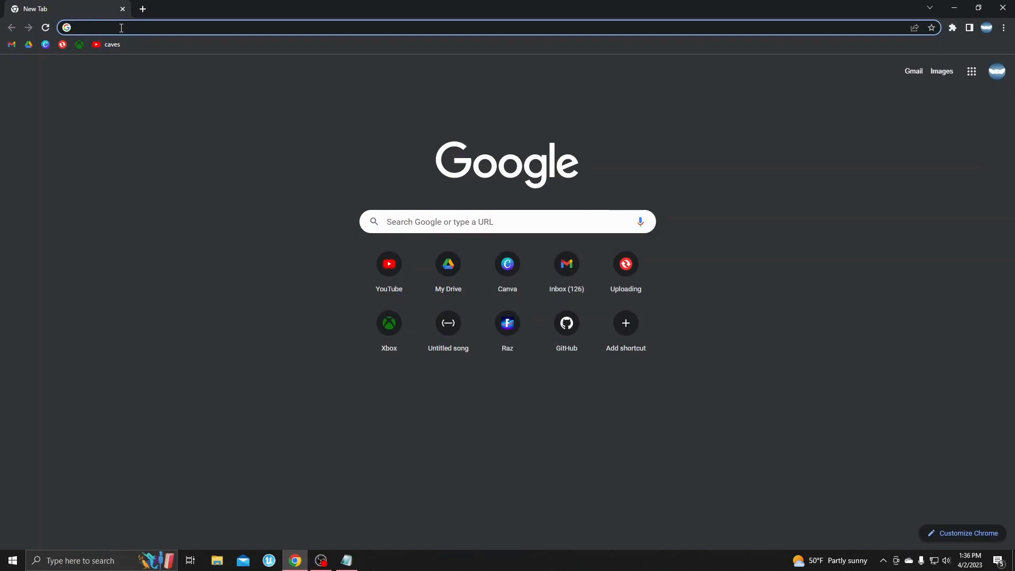
pyautogui.write('lon')
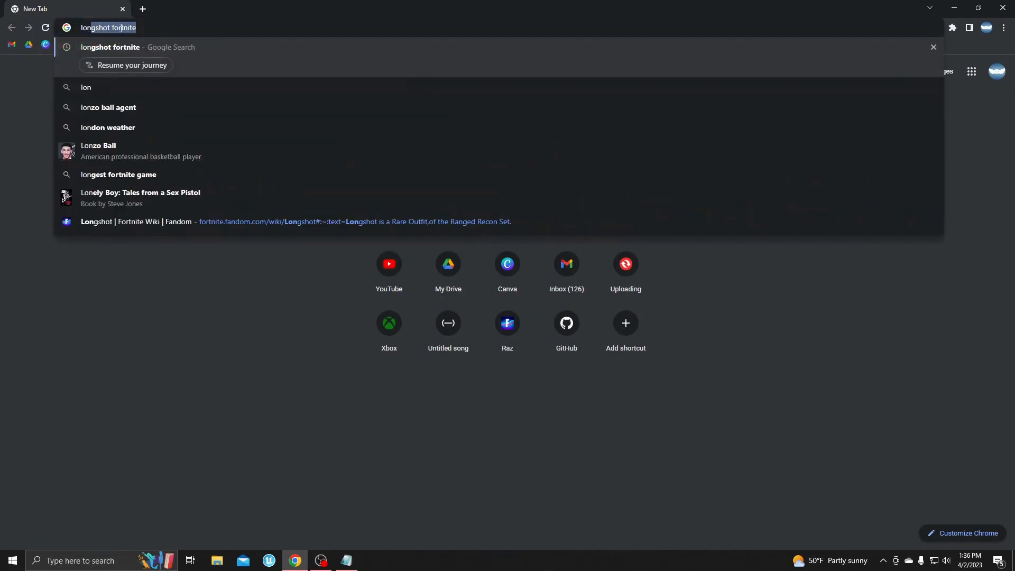
pyautogui.press('Return')
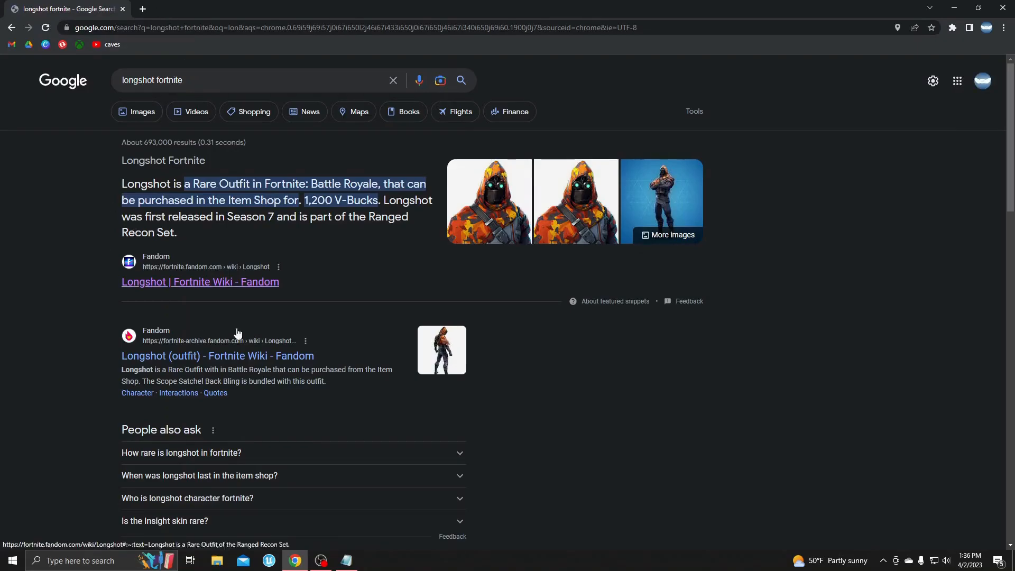
pyautogui.click(233, 282)
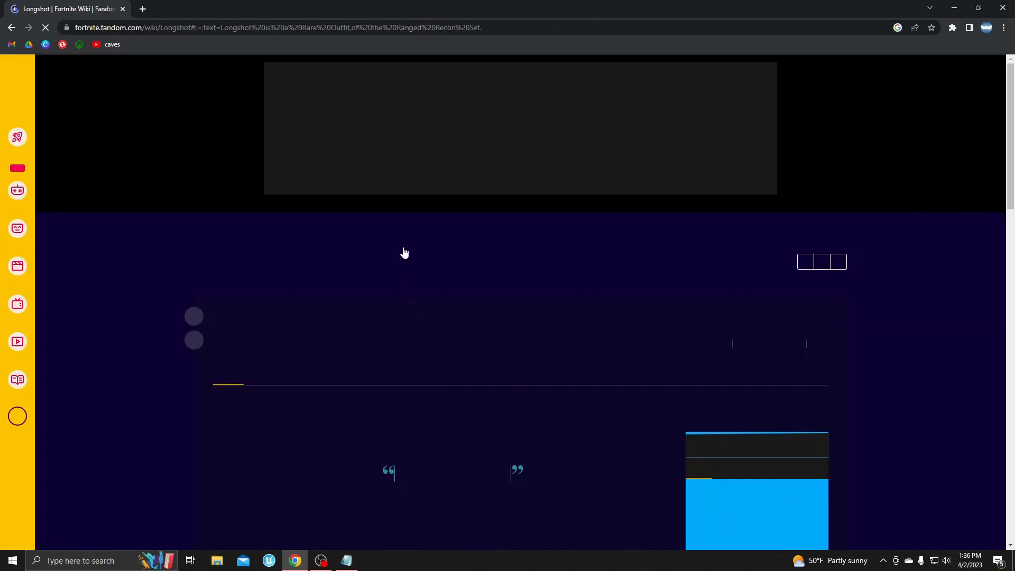
# - Copy the outfit ID CID_275_Athena_Commando_M_SniperHood from the Trivia section of the wiki page
pyautogui.scroll(-10, 347, 255)
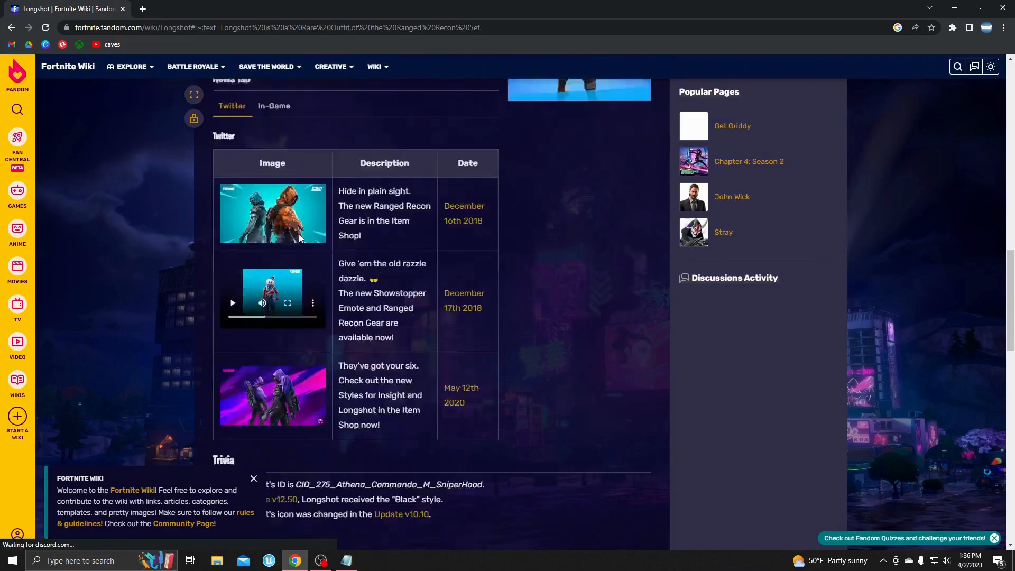
pyautogui.scroll(-5, 300, 236)
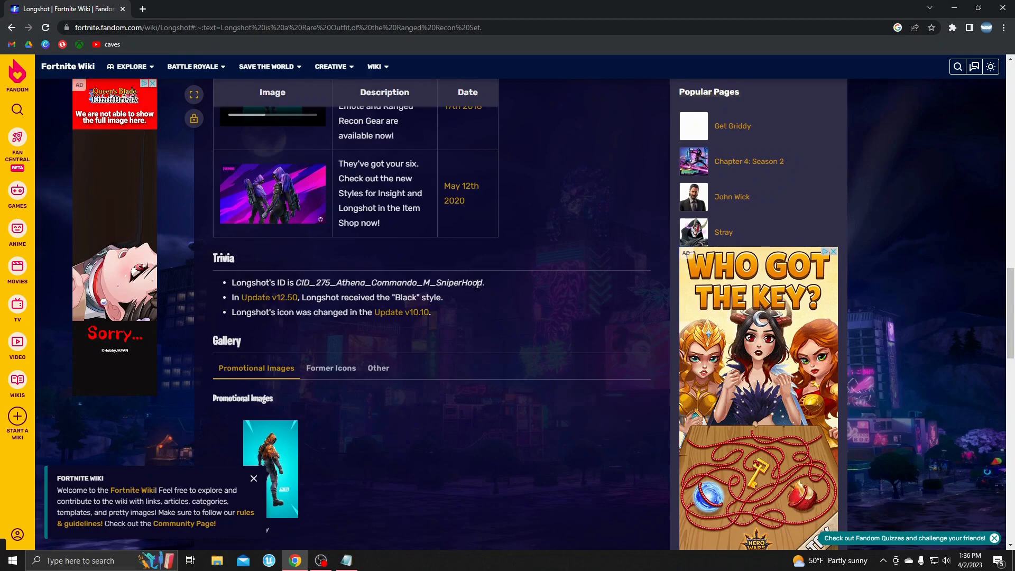
pyautogui.moveTo(481, 284); pyautogui.dragTo(295, 284)
pyautogui.hotkey('ctrl', 'c')
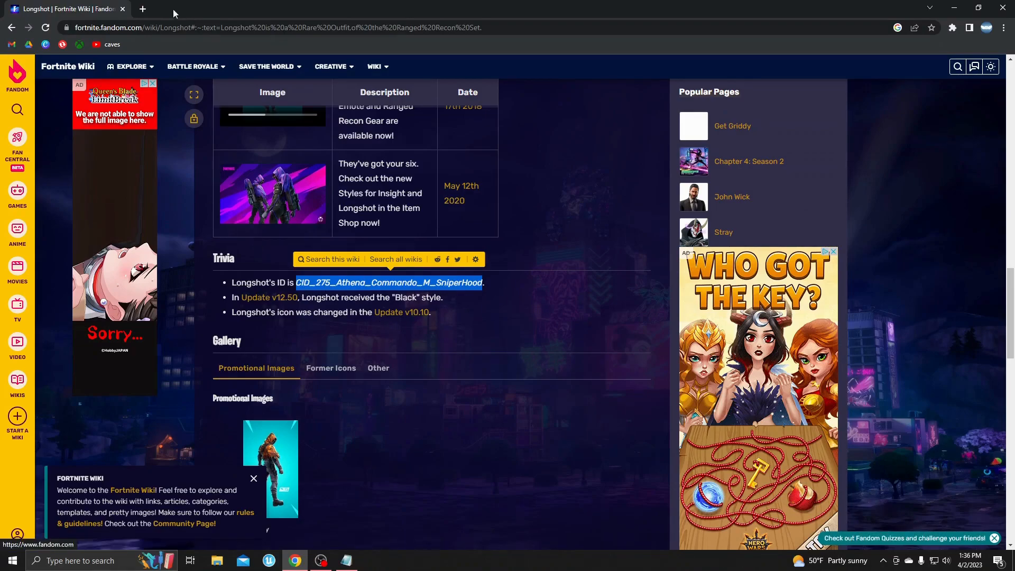
# - Switch to the WIDs file in Notepad and append CID_275_Athena_Commando_M_SniperHood.CID_275_Athena_Commando_M_SniperHood to the first unfinished /Game/Athena/Items/Cosmetics/Characters/ path
pyautogui.press('super+d')
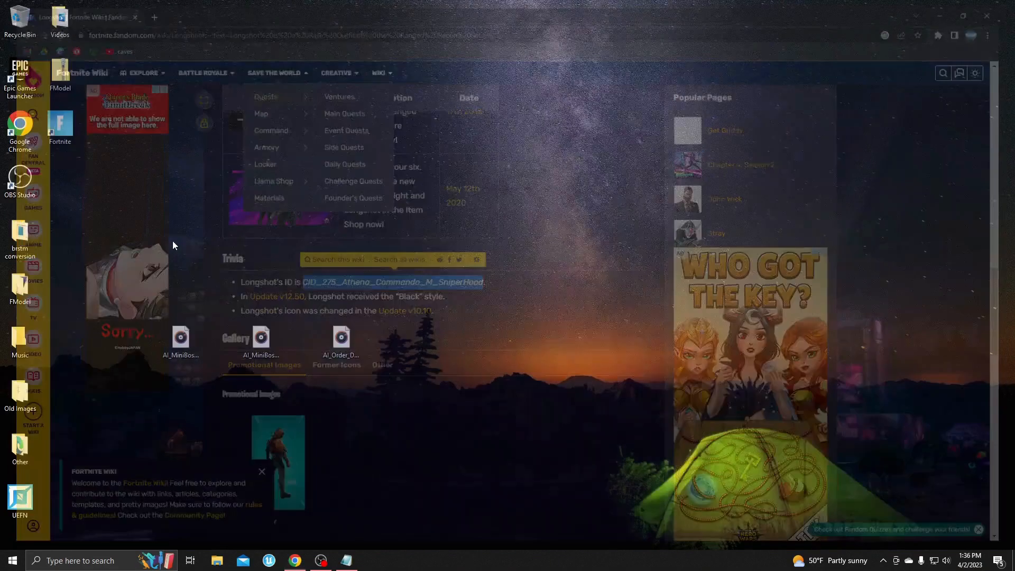
pyautogui.click(346, 560)
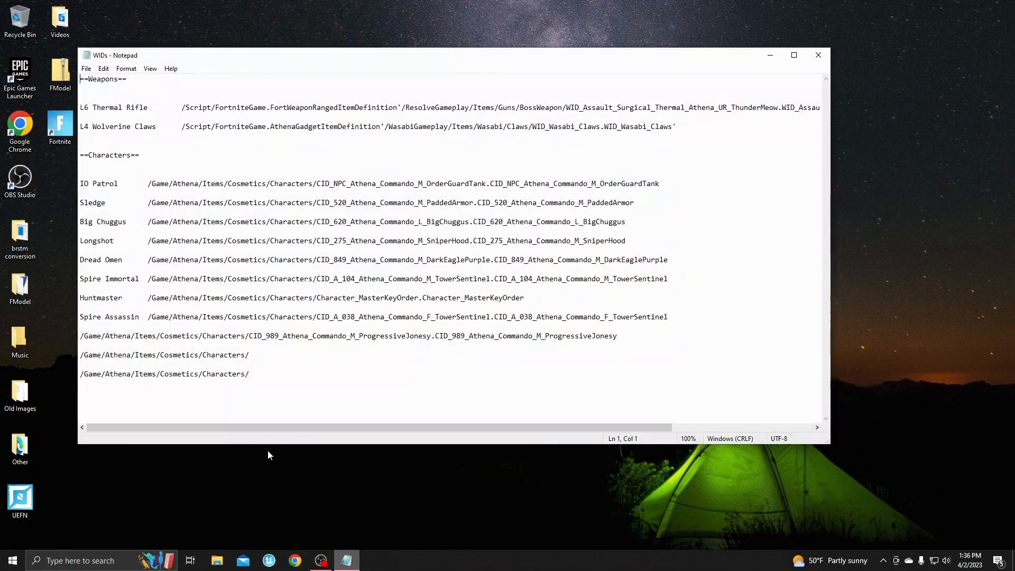
pyautogui.click(263, 356)
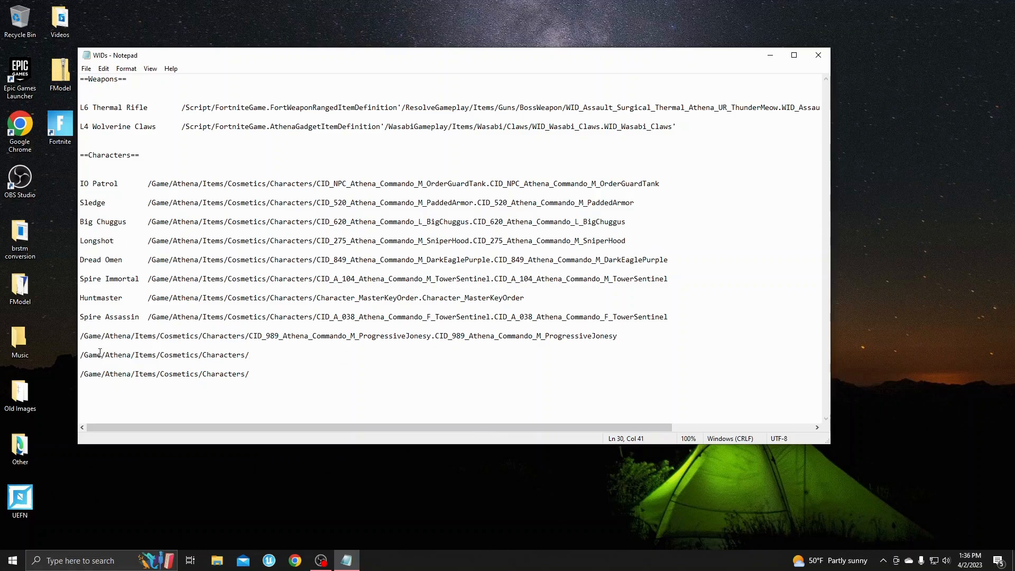
pyautogui.click(81, 354)
pyautogui.press('Right')
pyautogui.press('Right')
pyautogui.press('Right')
pyautogui.press('Right')
pyautogui.press('Right')
pyautogui.press('Right')
pyautogui.press('Right')
pyautogui.press('Right')
pyautogui.press('Right')
pyautogui.press('Right')
pyautogui.press('Right')
pyautogui.press('Down')
pyautogui.hotkey('ctrl', 'v')
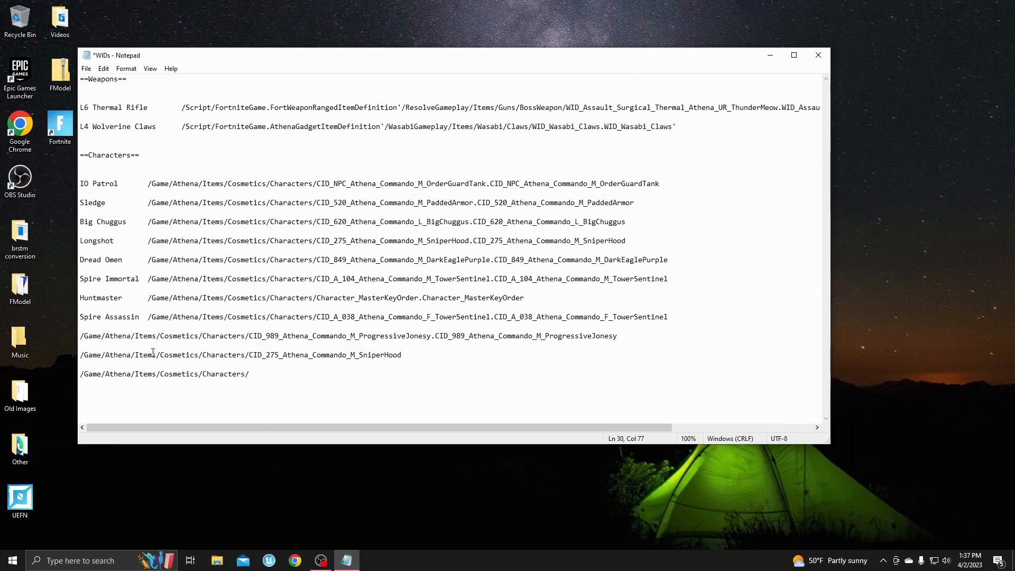
pyautogui.write('.')
pyautogui.hotkey('ctrl', 'v')
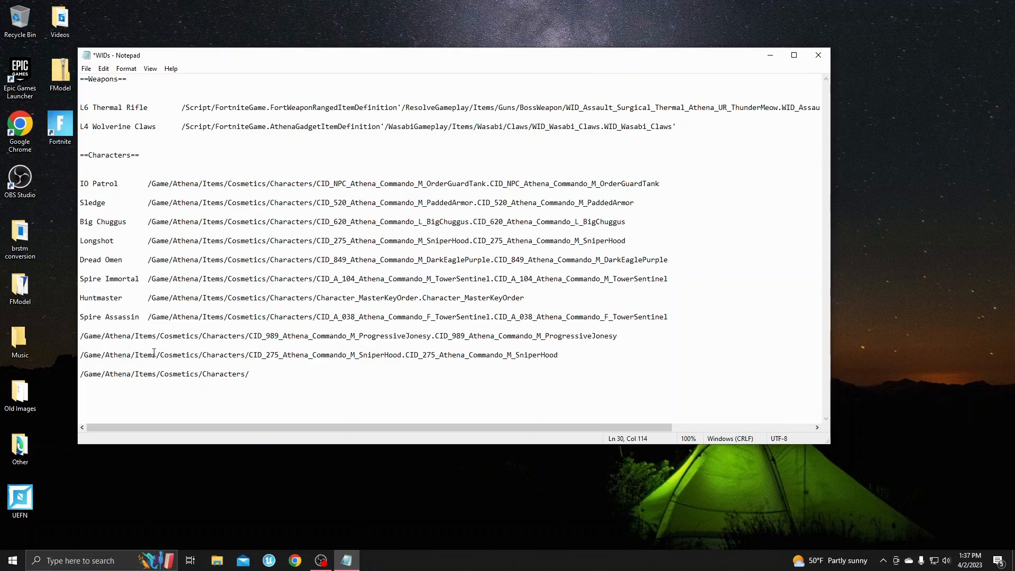
# - Copy the whole completed SniperHood path line and minimize the WIDs notes
pyautogui.tripleClick(466, 358)
pyautogui.rightClick(467, 358)
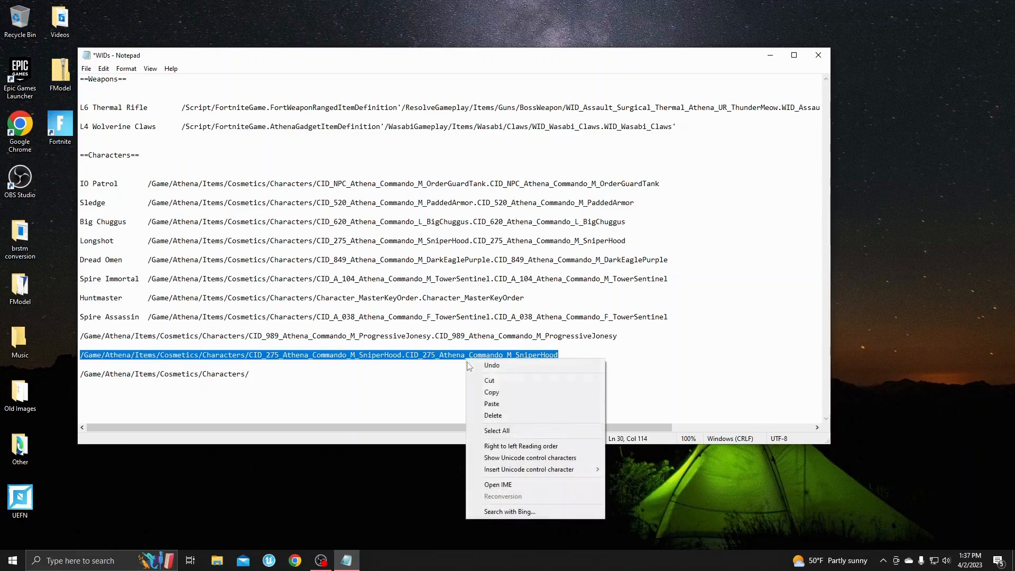
pyautogui.click(483, 392)
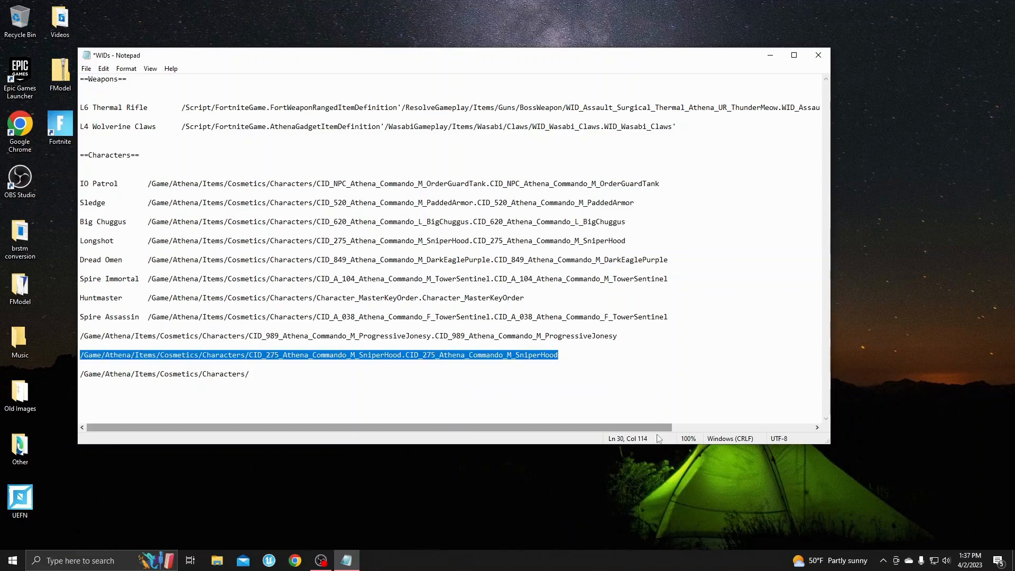
pyautogui.click(766, 51)
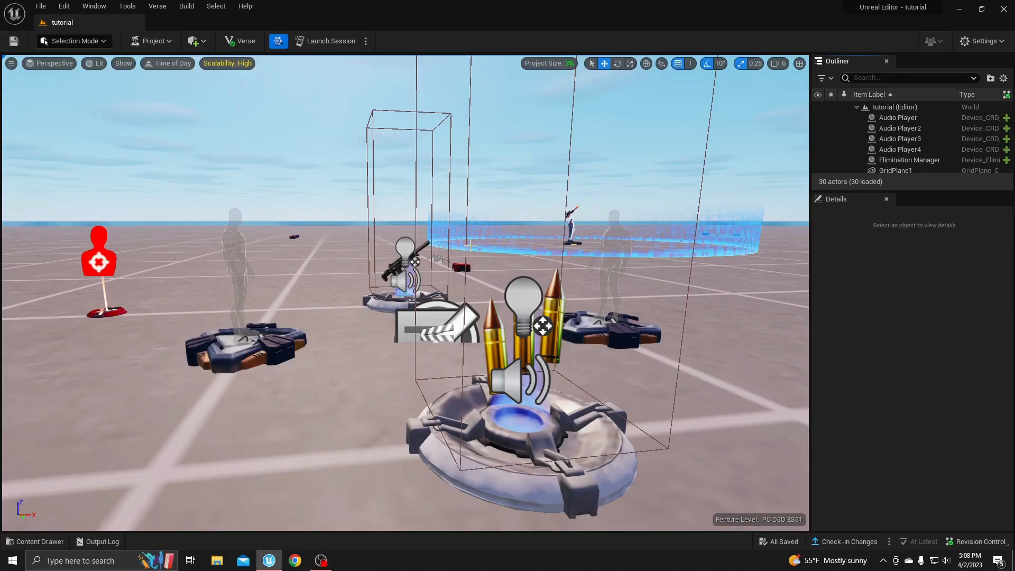
# - Look over the devices placed in the tutorial level, from the item spawners to the guard spawner's zone
pyautogui.moveTo(298, 285); pyautogui.dragTo(190, 320, button='right')
pyautogui.press('w')
pyautogui.press('s')
pyautogui.press('w')
pyautogui.press('s')
pyautogui.press('w')
pyautogui.press('w')
pyautogui.press('s')
pyautogui.press('s')
pyautogui.press('d')
pyautogui.moveTo(370, 365); pyautogui.dragTo(482, 347, button='right')
pyautogui.press('w')
pyautogui.press('s')
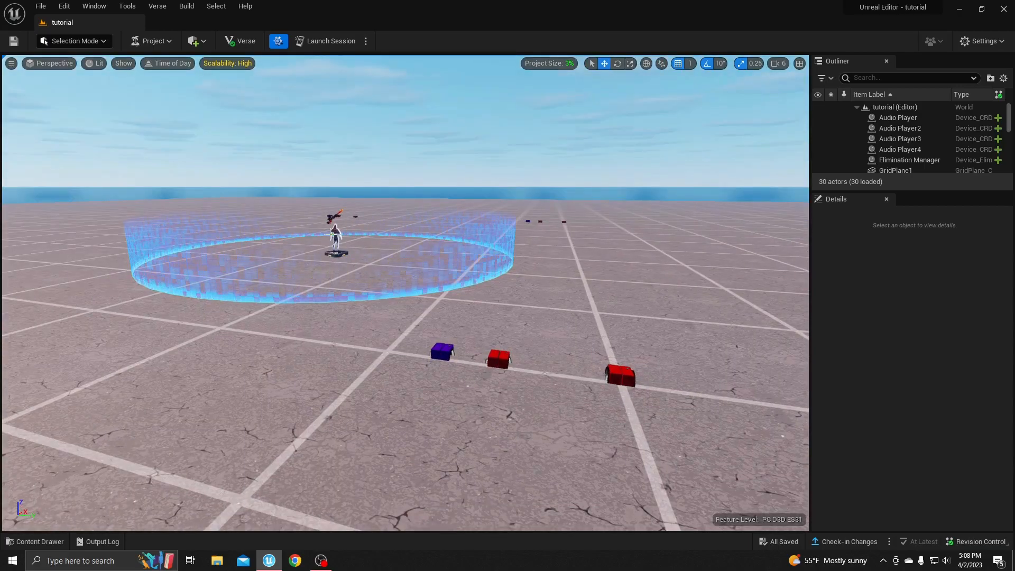
# - Inspect the boss fight devices one by one: the guard spawner, the three nearby audio devices and the elimination manager
pyautogui.click(322, 256)
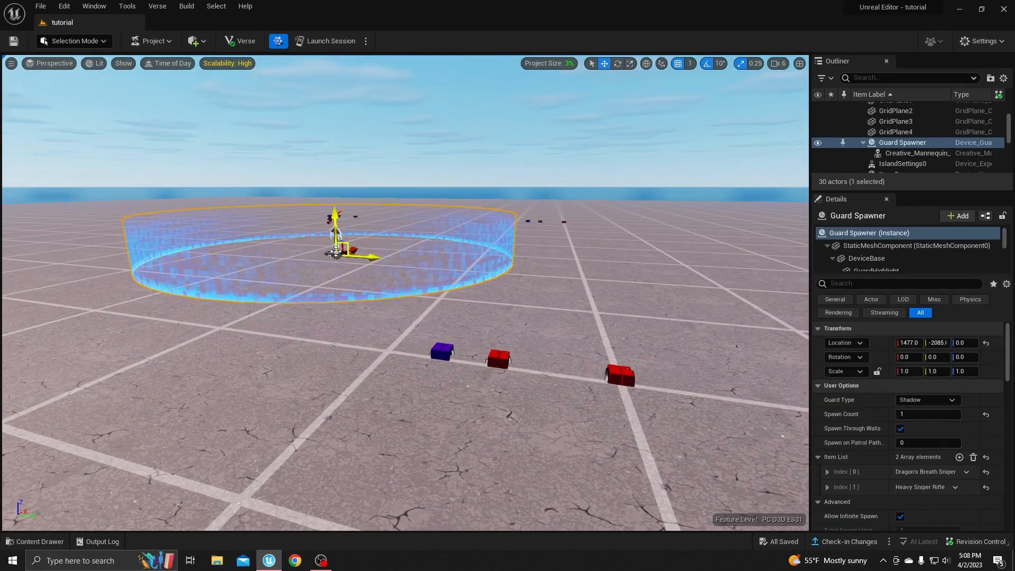
pyautogui.click(441, 354)
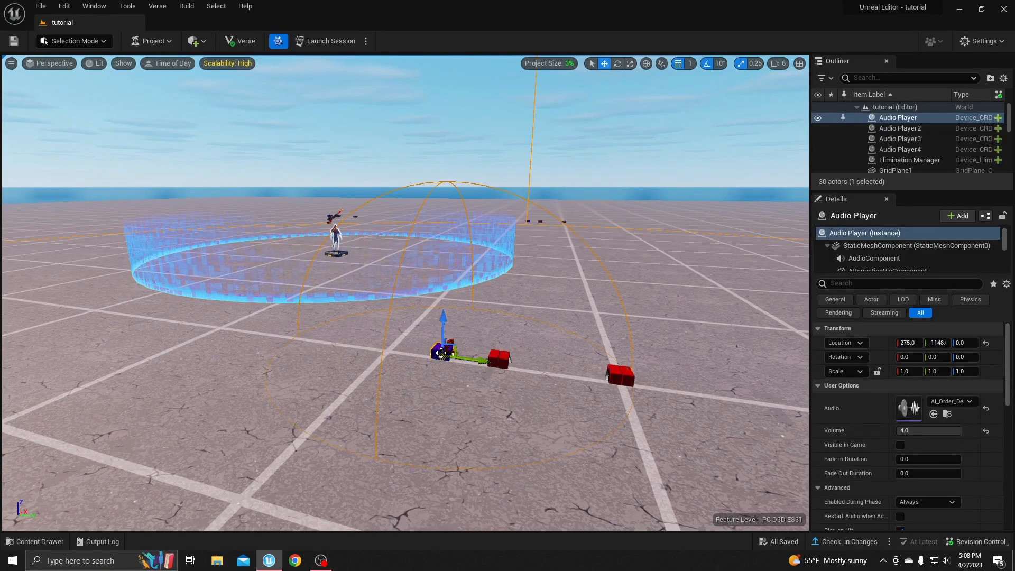
pyautogui.click(496, 357)
pyautogui.click(623, 372)
pyautogui.press('s')
pyautogui.moveTo(479, 451)
pyautogui.mouseDown(button='right')
pyautogui.moveTo(470, 468)
pyautogui.moveTo(480, 451)
pyautogui.mouseUp(button='right')
pyautogui.press('d')
pyautogui.click(388, 401)
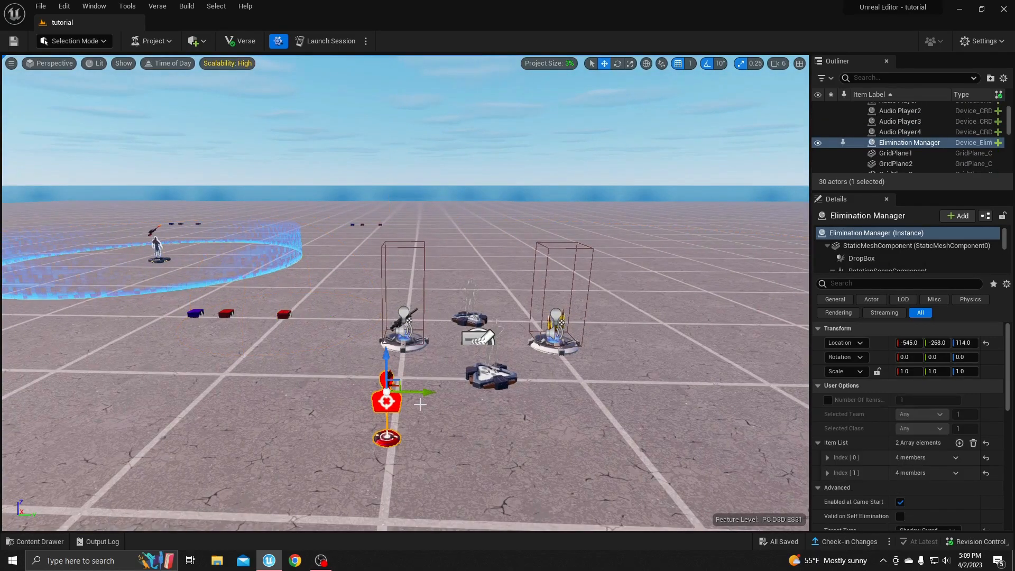
# - Select the guard spawner up close and examine its Guard Type options and Spawn Count setting
pyautogui.moveTo(201, 344); pyautogui.dragTo(423, 336, button='right')
pyautogui.press('w')
pyautogui.press('a')
pyautogui.click(427, 349)
pyautogui.press('w')
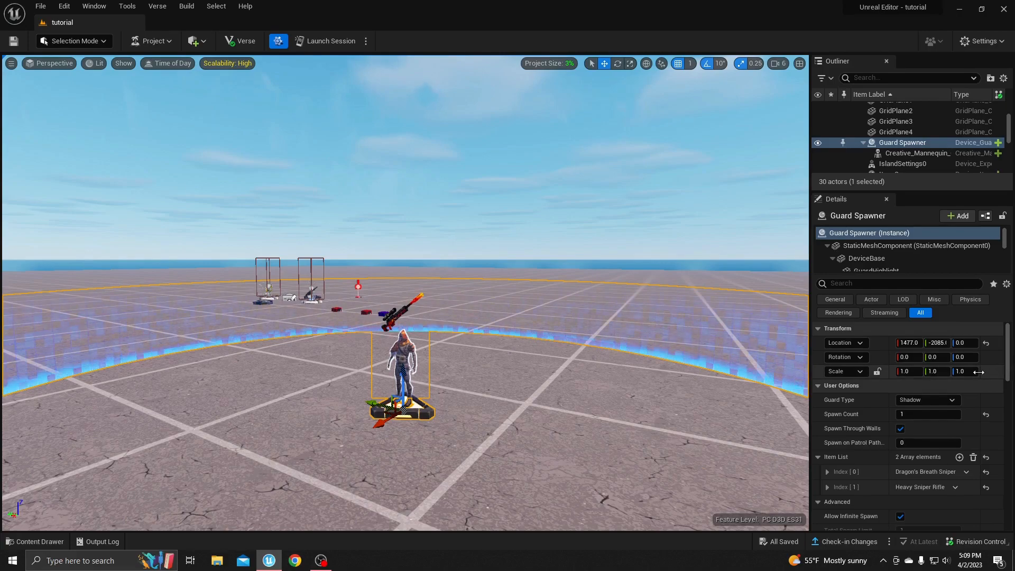
pyautogui.click(913, 400)
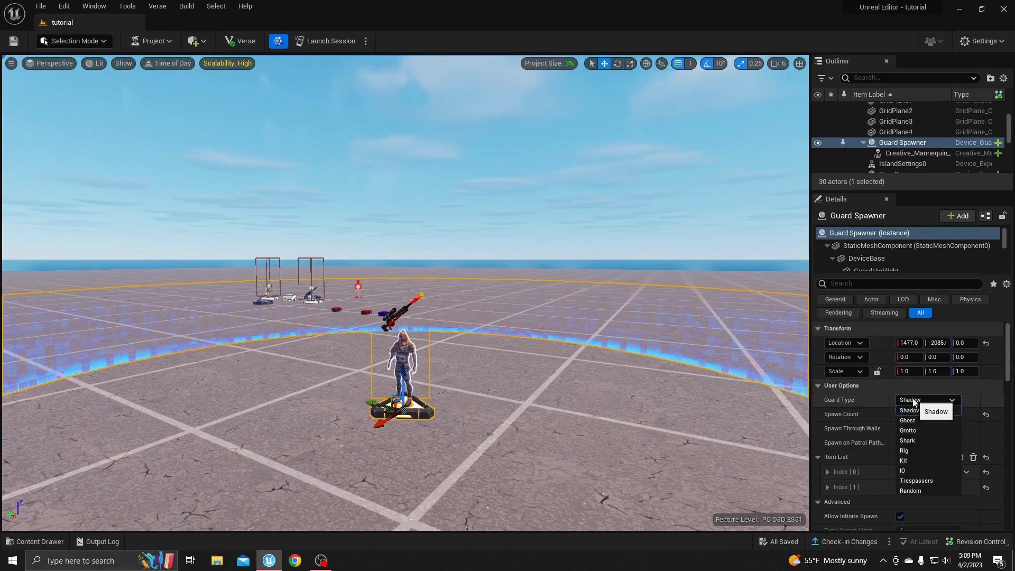
pyautogui.click(924, 412)
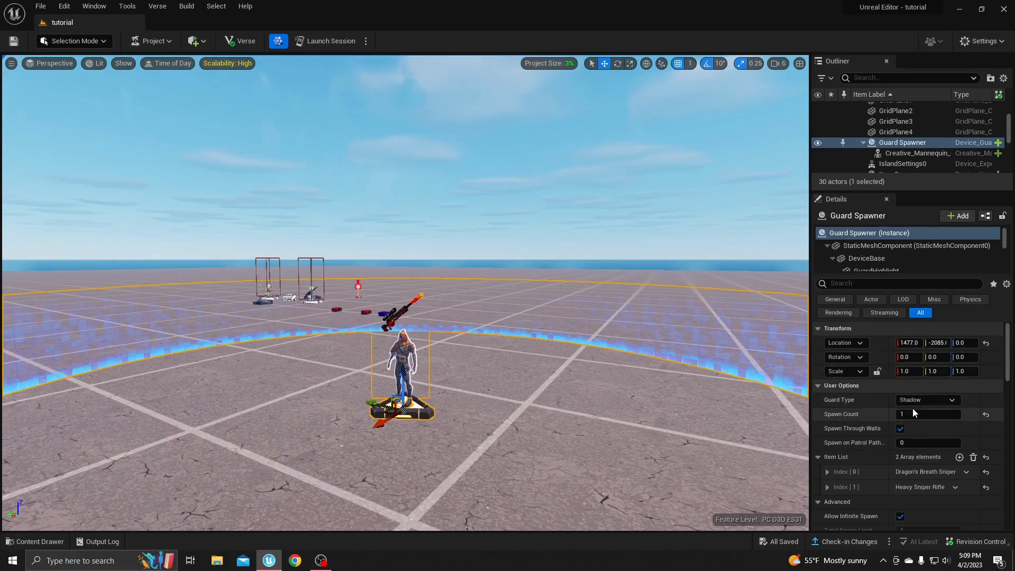
pyautogui.click(918, 400)
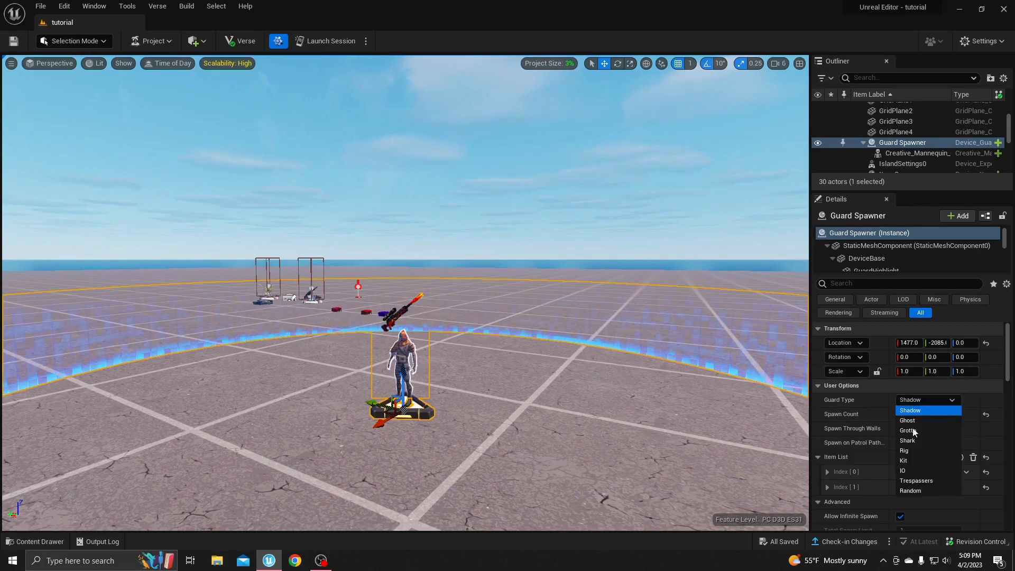
pyautogui.click(938, 411)
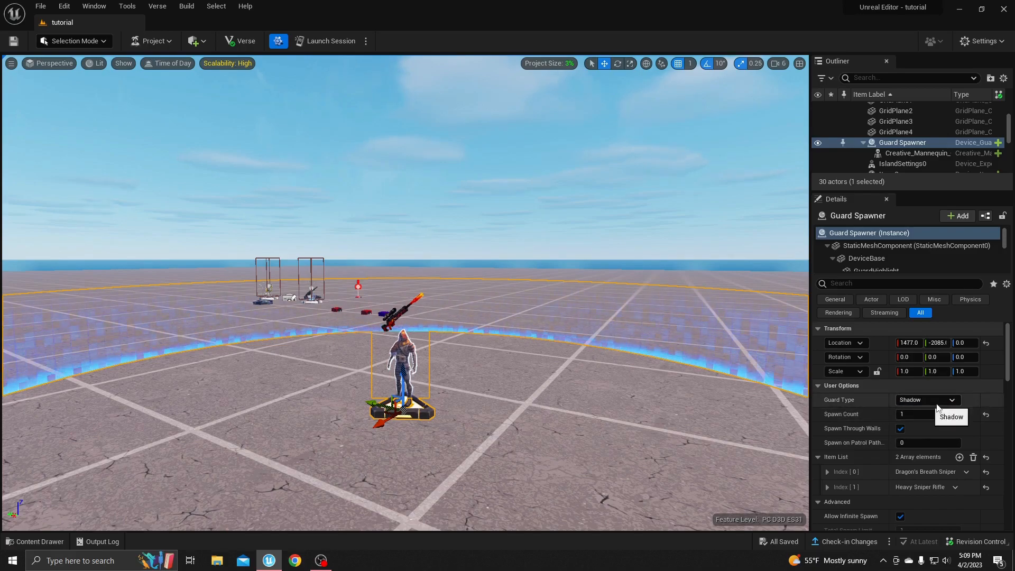
pyautogui.scroll(-3, 1009, 368)
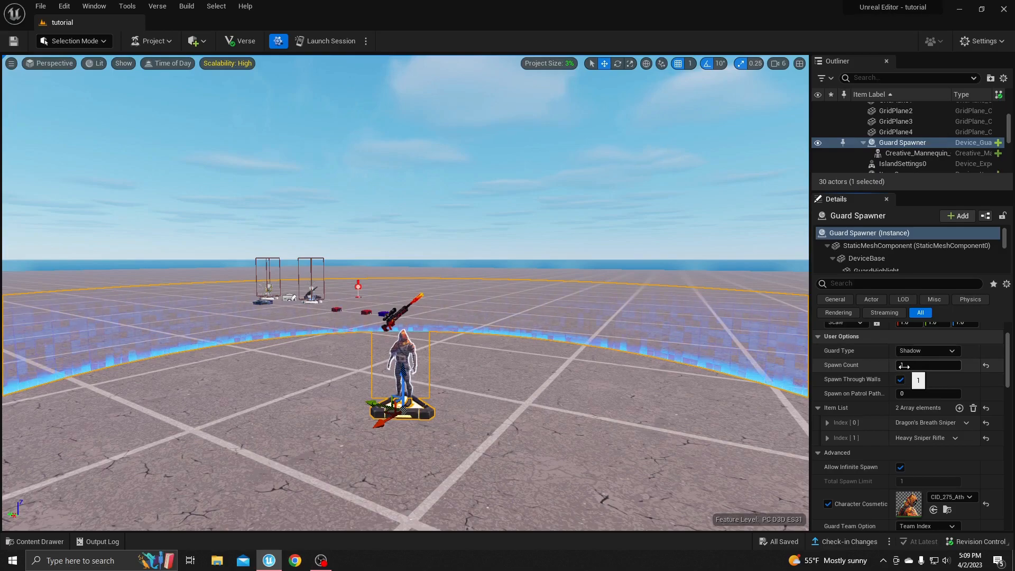
pyautogui.click(923, 362)
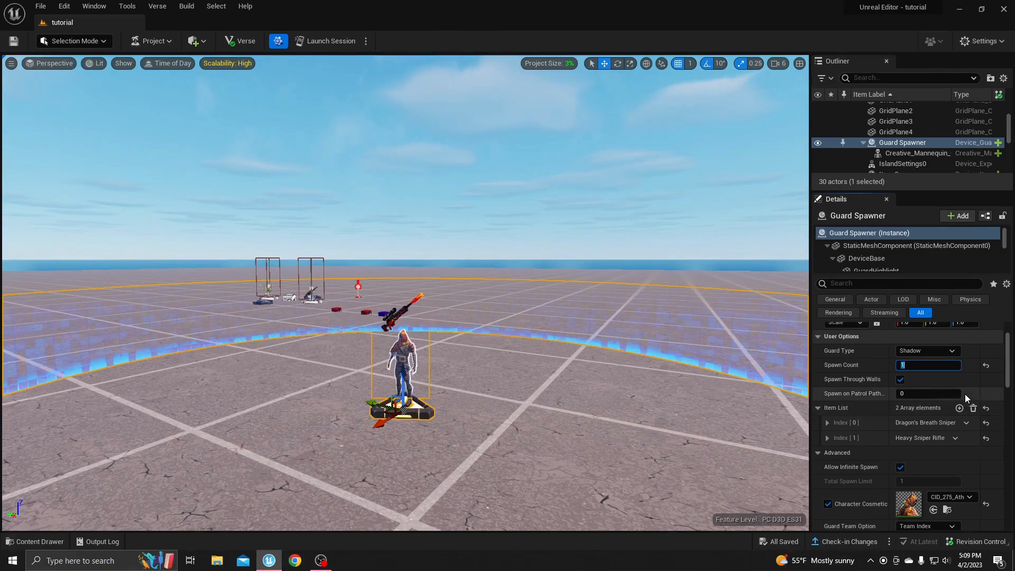
# - Expand the Dragon's Breath Sniper entry of the guard spawner's Item List and examine its item definition choices
pyautogui.click(820, 408)
pyautogui.click(820, 408)
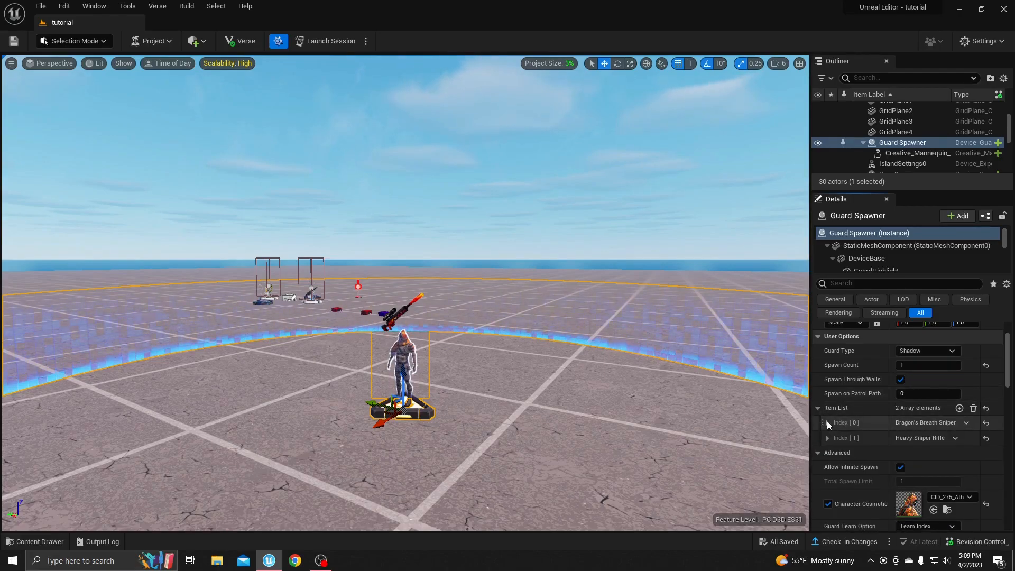
pyautogui.click(827, 422)
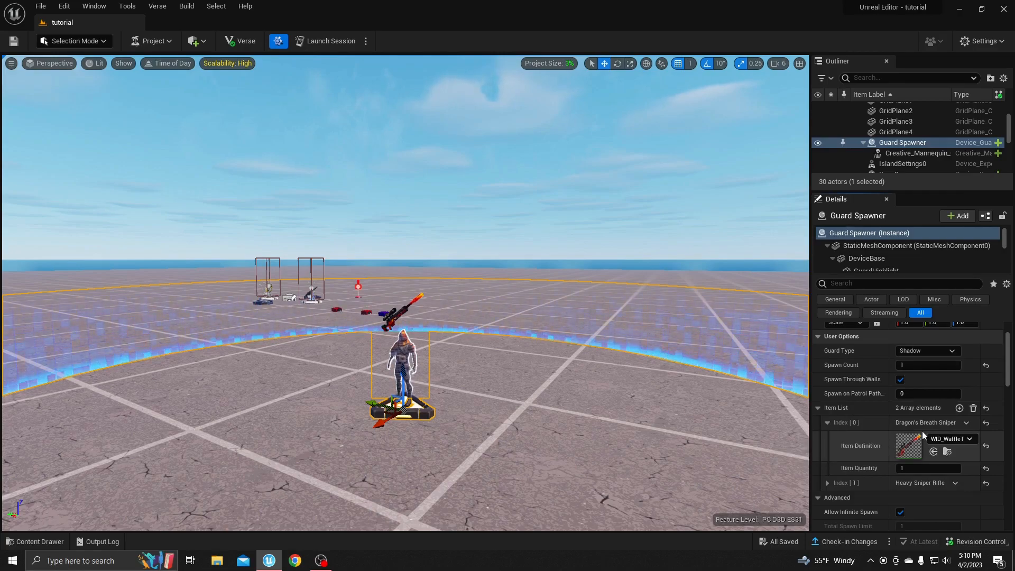
pyautogui.click(949, 438)
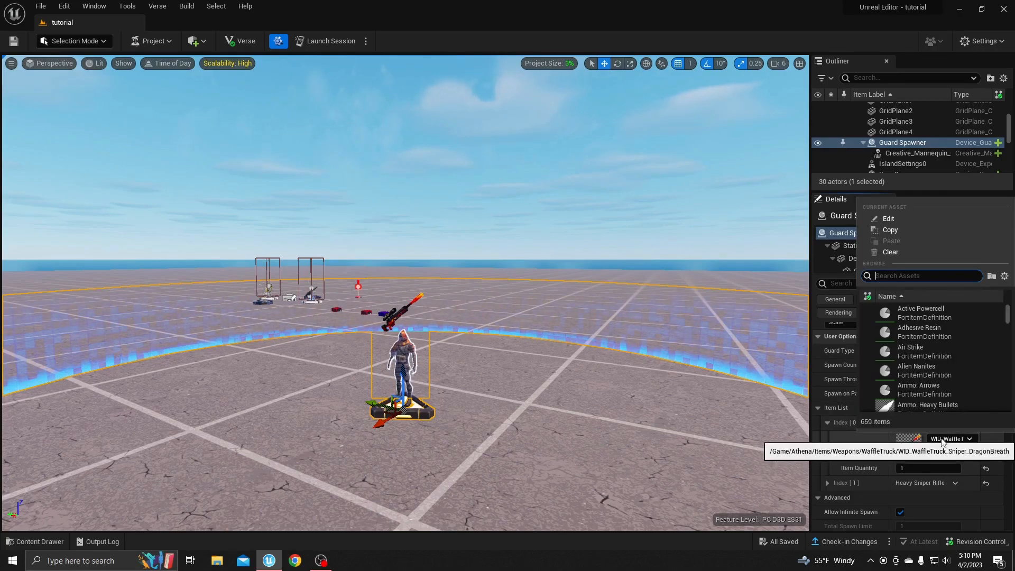
pyautogui.click(956, 439)
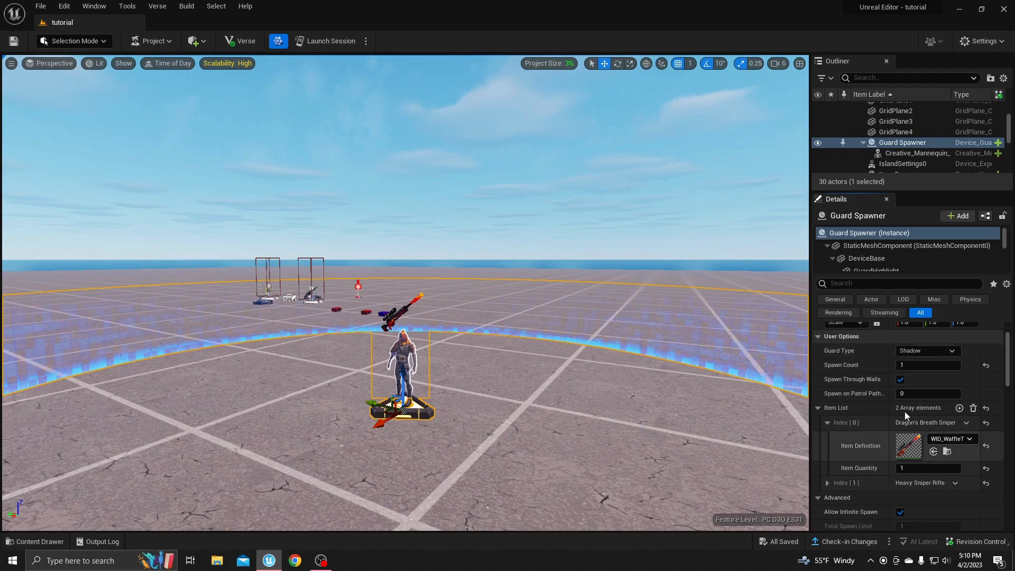
pyautogui.click(944, 440)
pyautogui.click(943, 443)
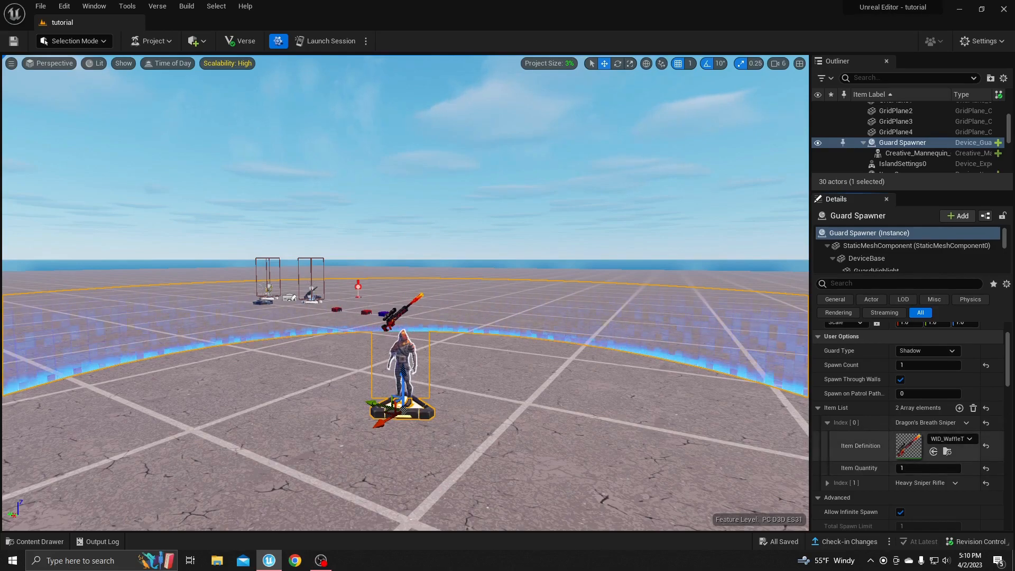
# - Clear the guard spawner's Character Cosmetic, re-enable the override and paste the copied Longshot cosmetic path (CID_275_Ath) into it
pyautogui.scroll(-5, 1011, 380)
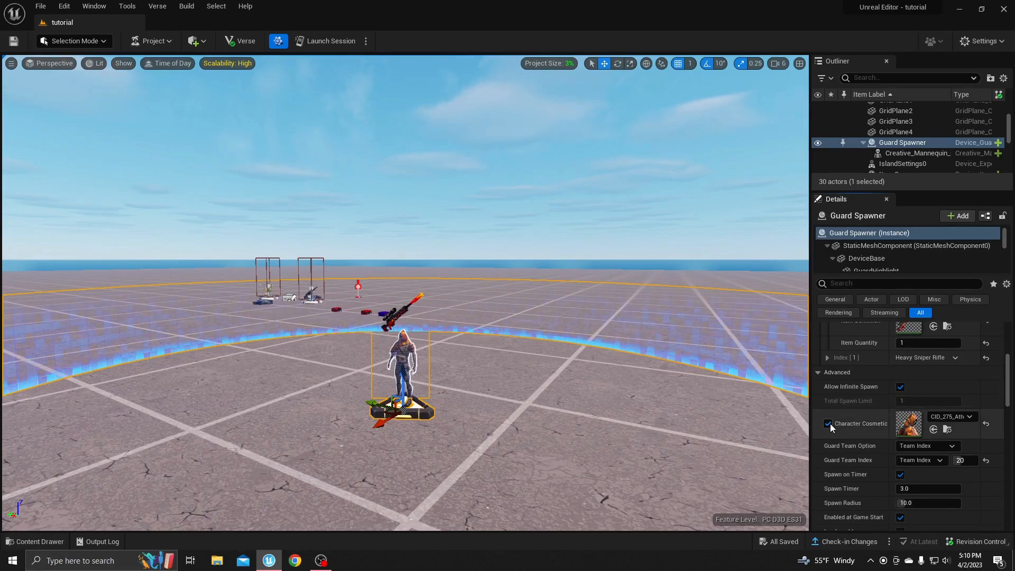
pyautogui.click(954, 417)
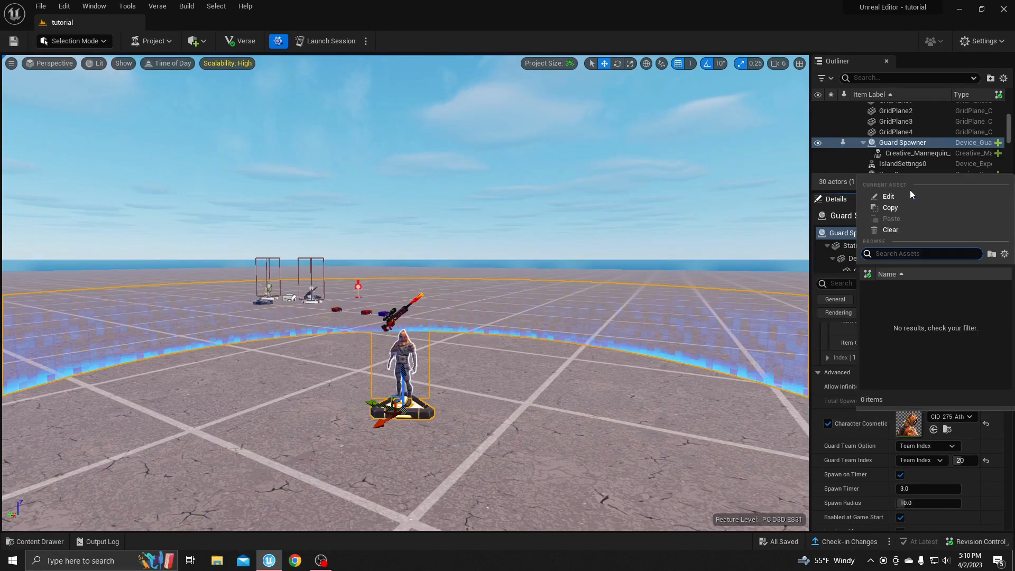
pyautogui.click(907, 234)
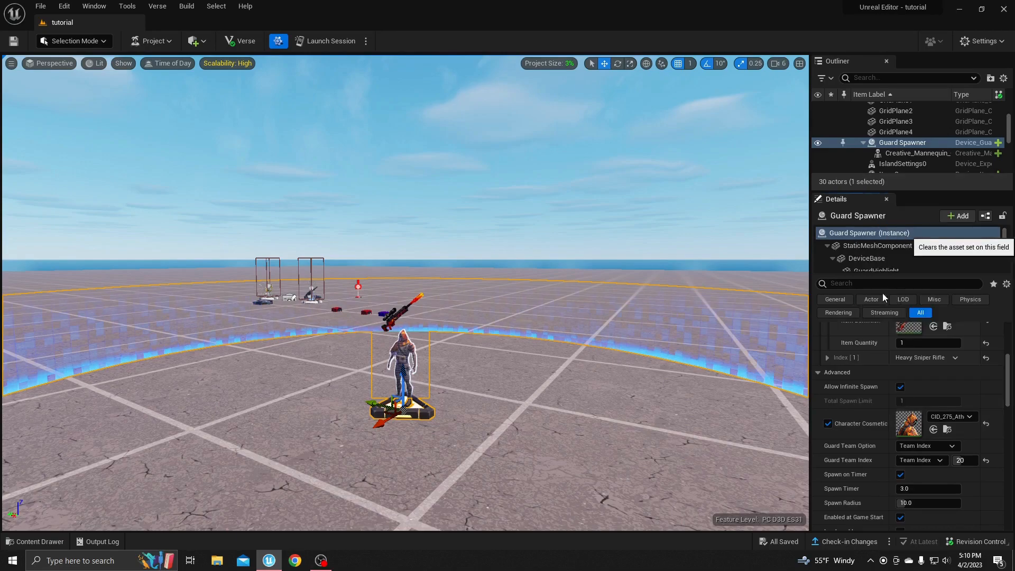
pyautogui.click(828, 423)
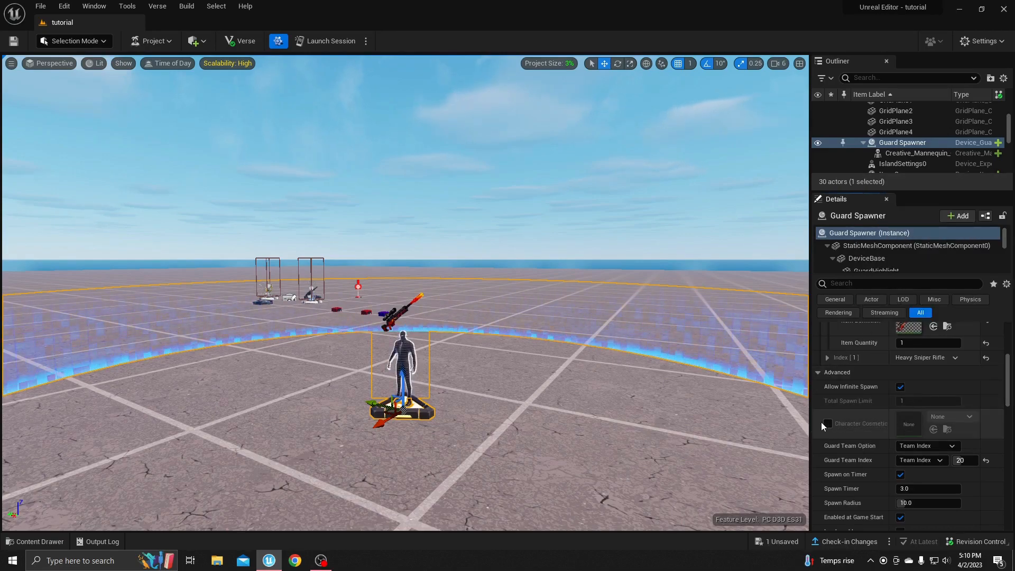
pyautogui.click(829, 423)
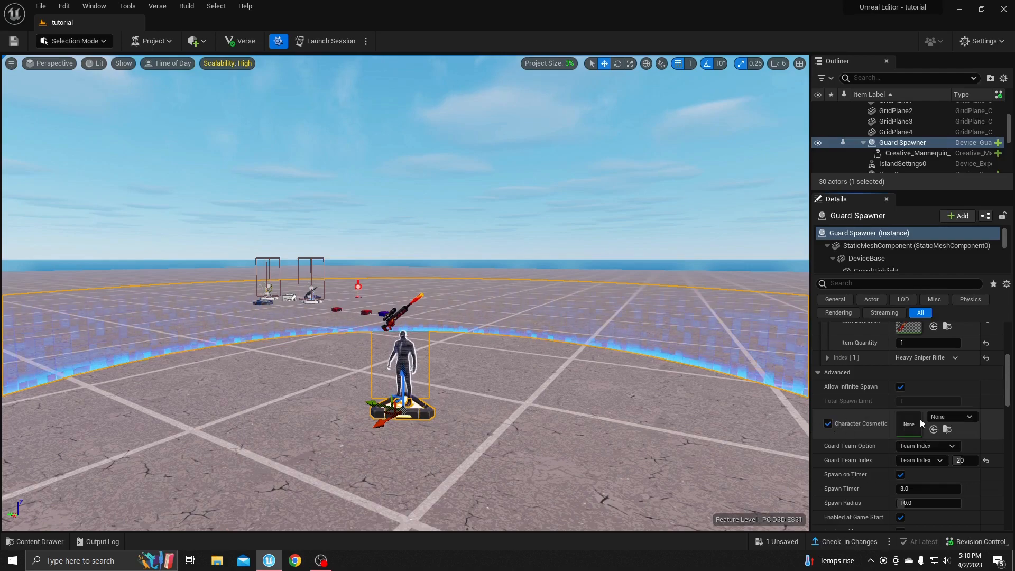
pyautogui.rightClick(958, 416)
pyautogui.click(950, 444)
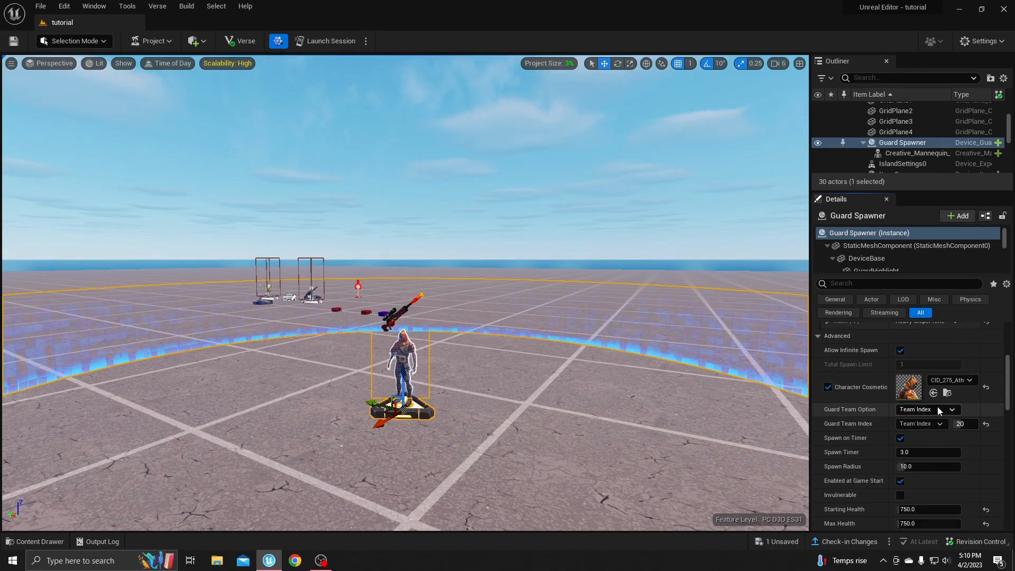
# - Review the Guard Team Option and Guard Team Index choices, keeping Team Index selected for both
pyautogui.click(920, 410)
pyautogui.click(921, 422)
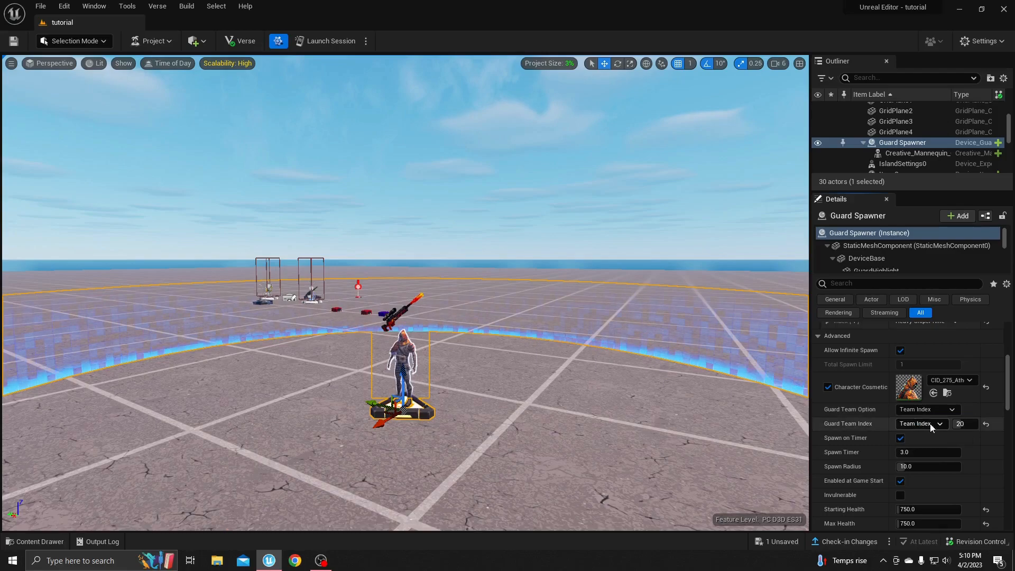
pyautogui.click(924, 424)
pyautogui.click(930, 435)
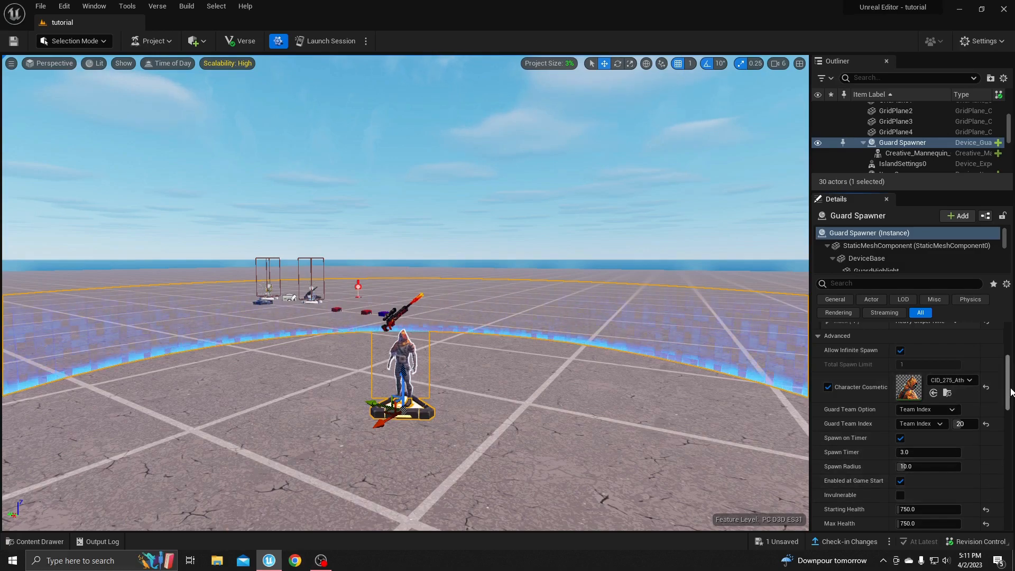
# - Set the guard's Max Patrol Distance to 10 and its Visibility Range to 250
pyautogui.scroll(-2, 1010, 394)
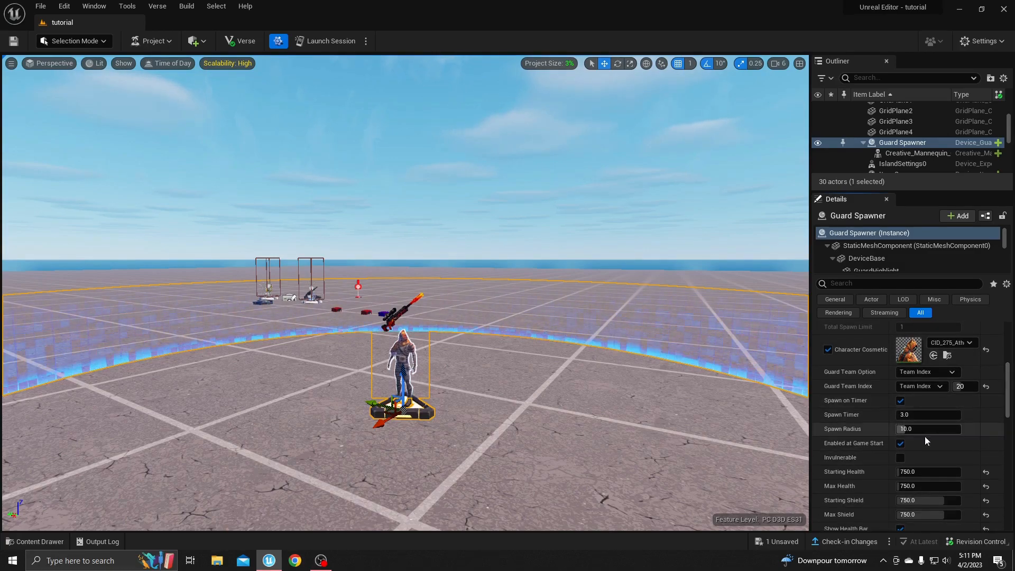
pyautogui.moveTo(1009, 411); pyautogui.dragTo(1006, 419)
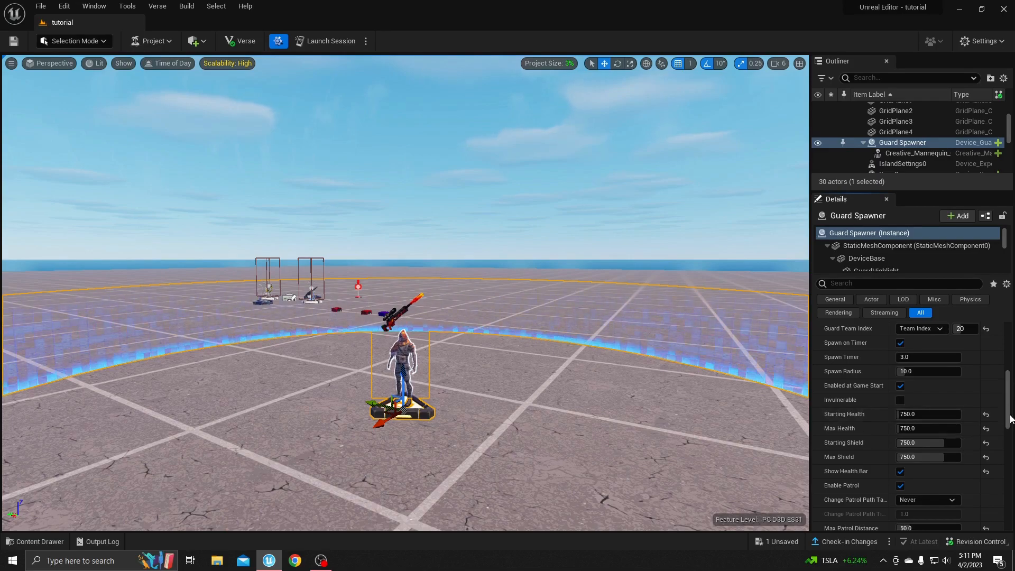
pyautogui.moveTo(1009, 427); pyautogui.dragTo(1006, 448)
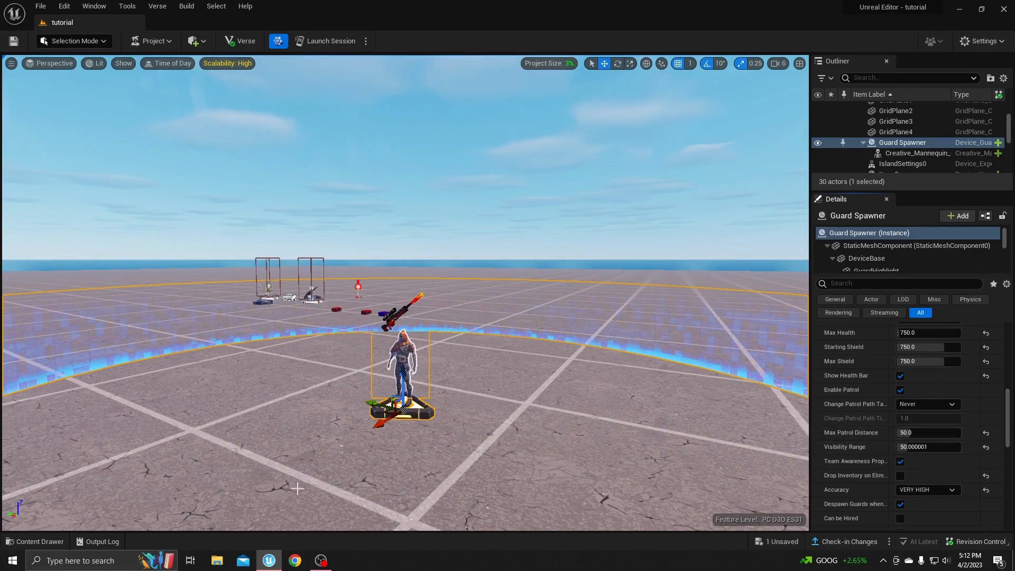
pyautogui.click(911, 433)
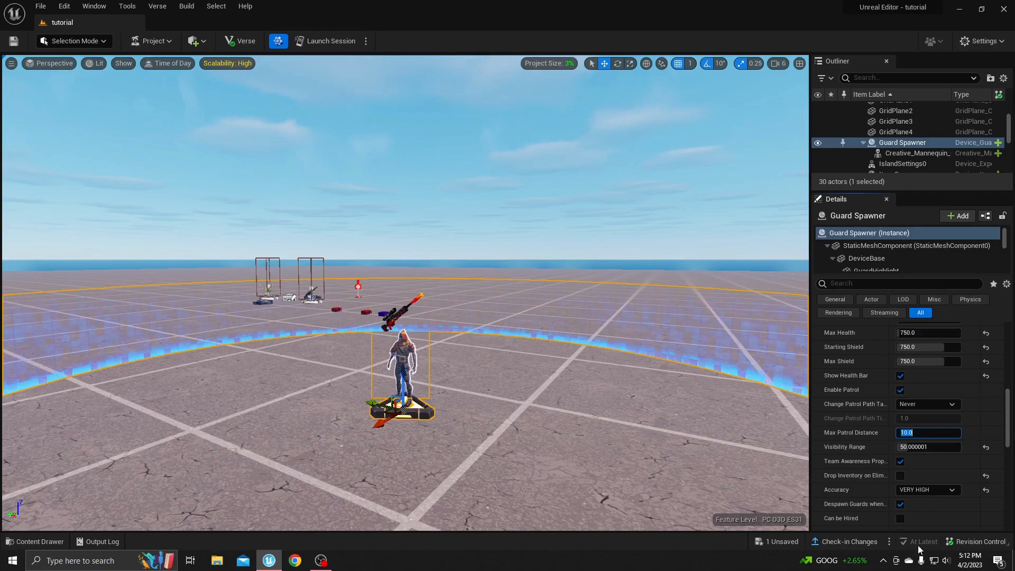
pyautogui.scroll(-3, 1006, 435)
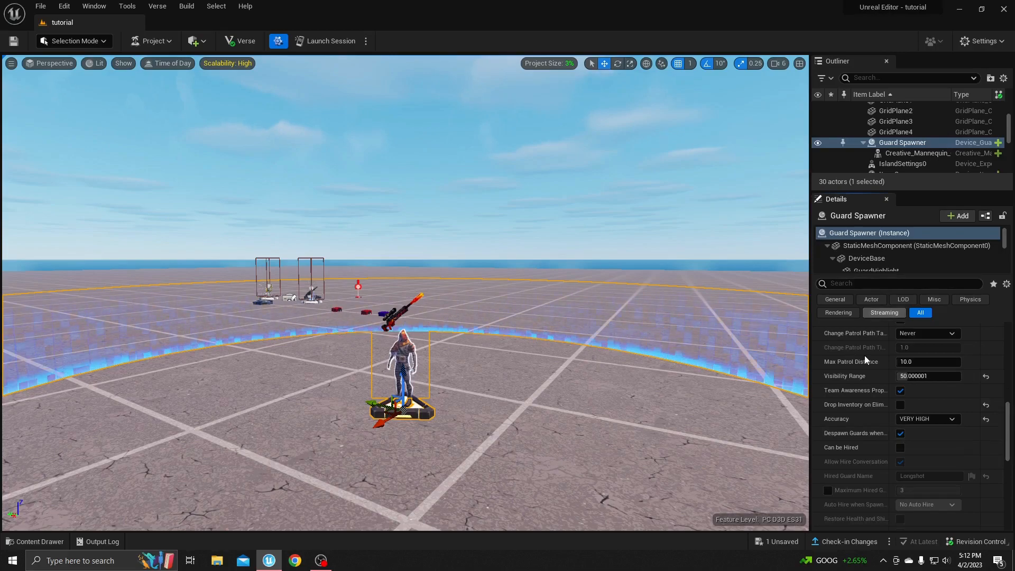
pyautogui.click(922, 377)
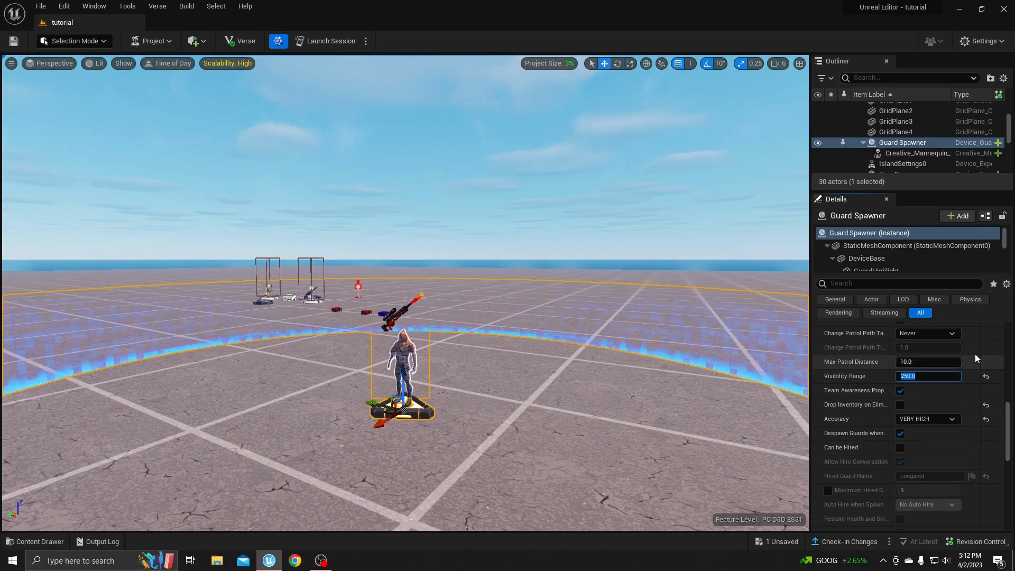
pyautogui.click(842, 380)
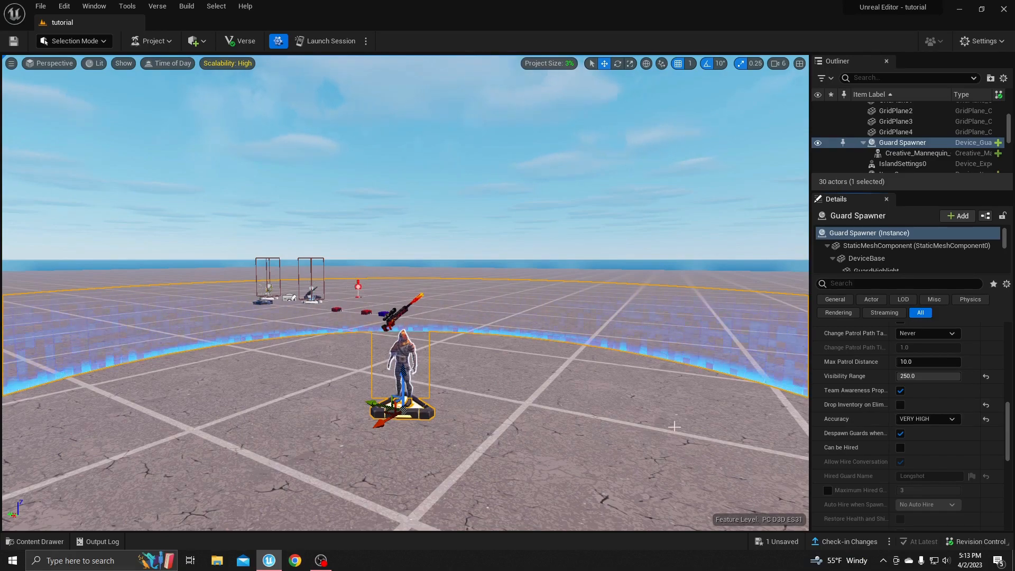
# - Examine the guard's Accuracy levels, keeping VERY HIGH, and temporarily enable Can be Hired to view the Hired Guard Name
pyautogui.click(922, 419)
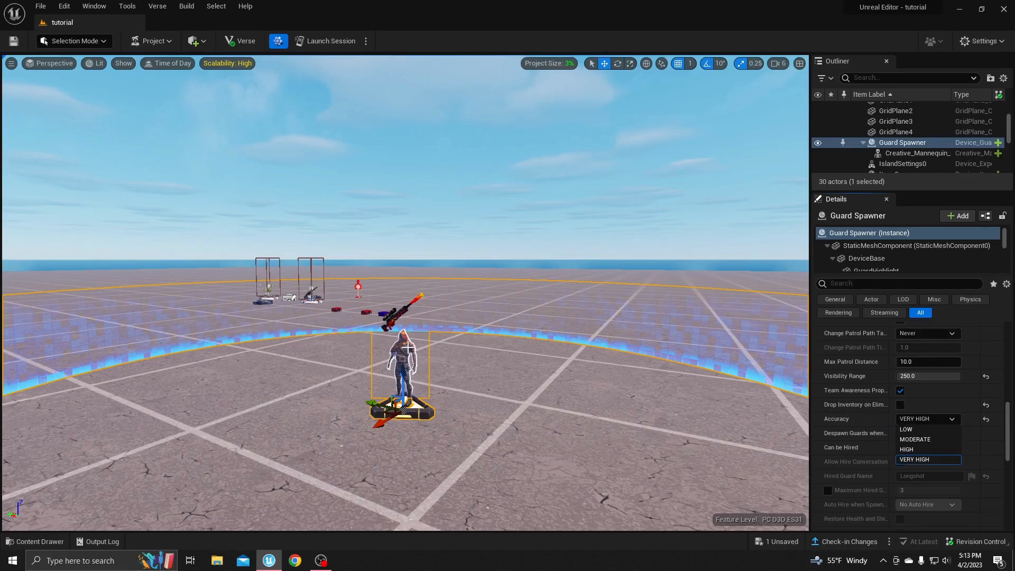
pyautogui.click(921, 459)
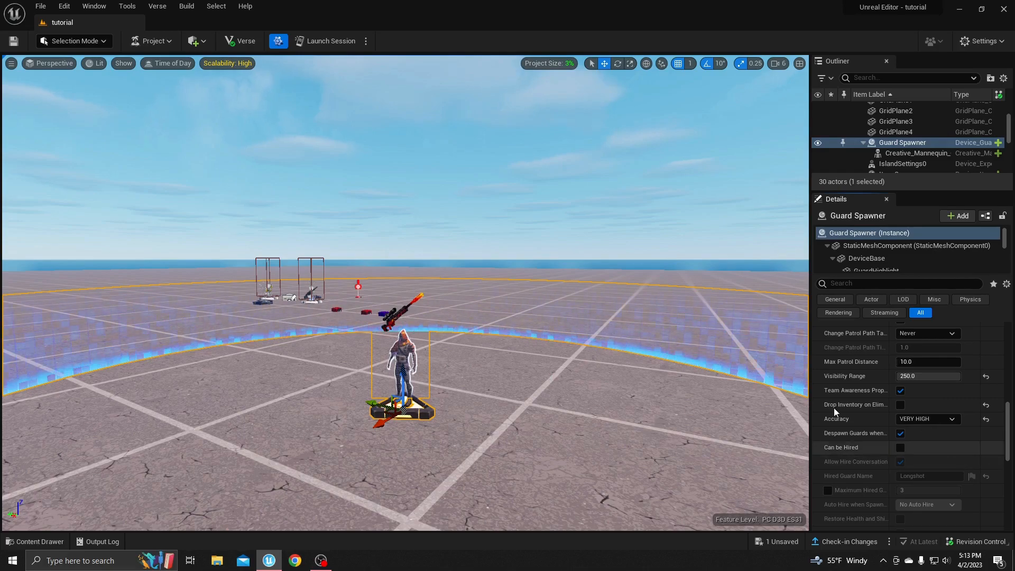
pyautogui.click(898, 447)
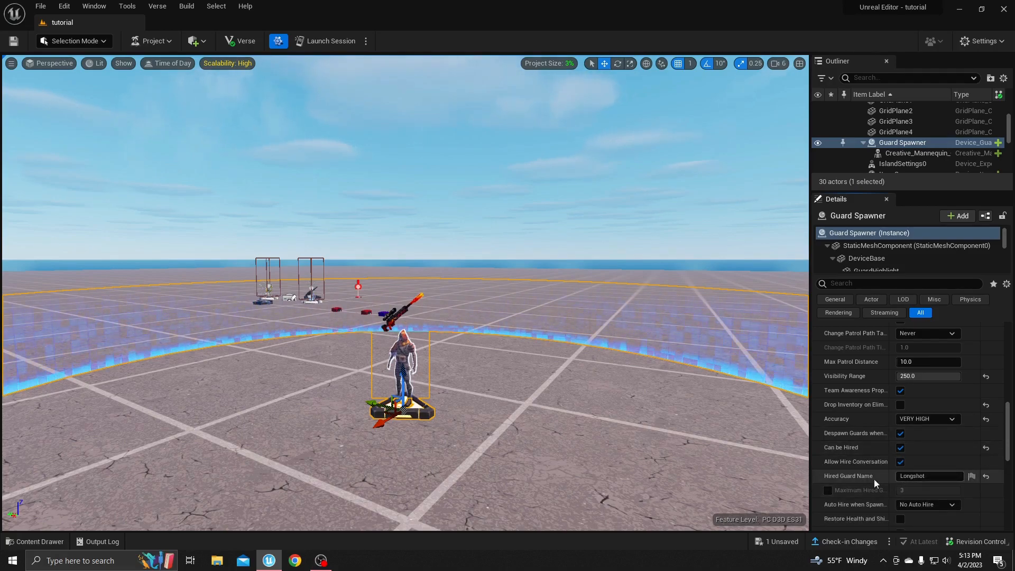
pyautogui.click(934, 476)
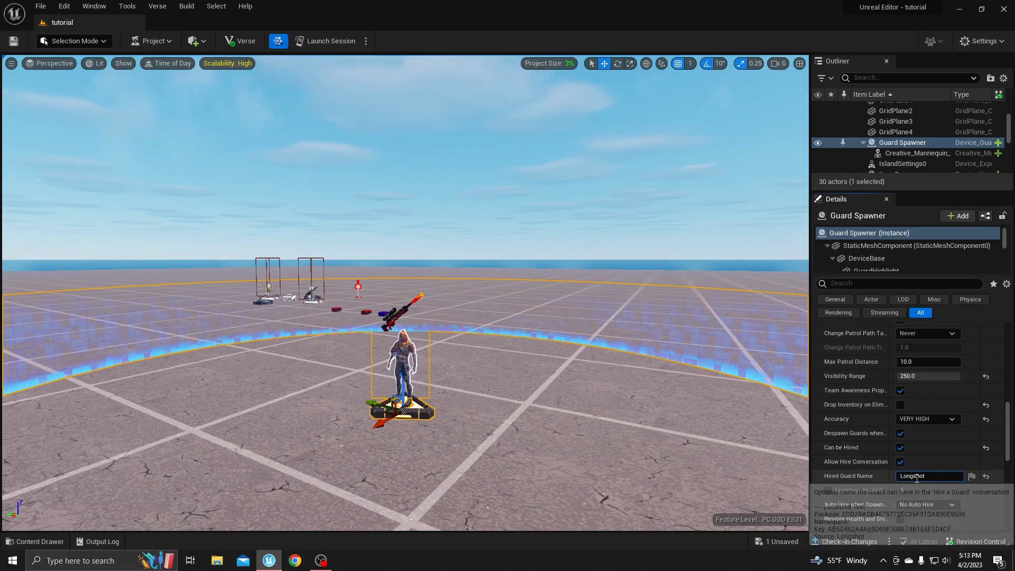
pyautogui.click(897, 449)
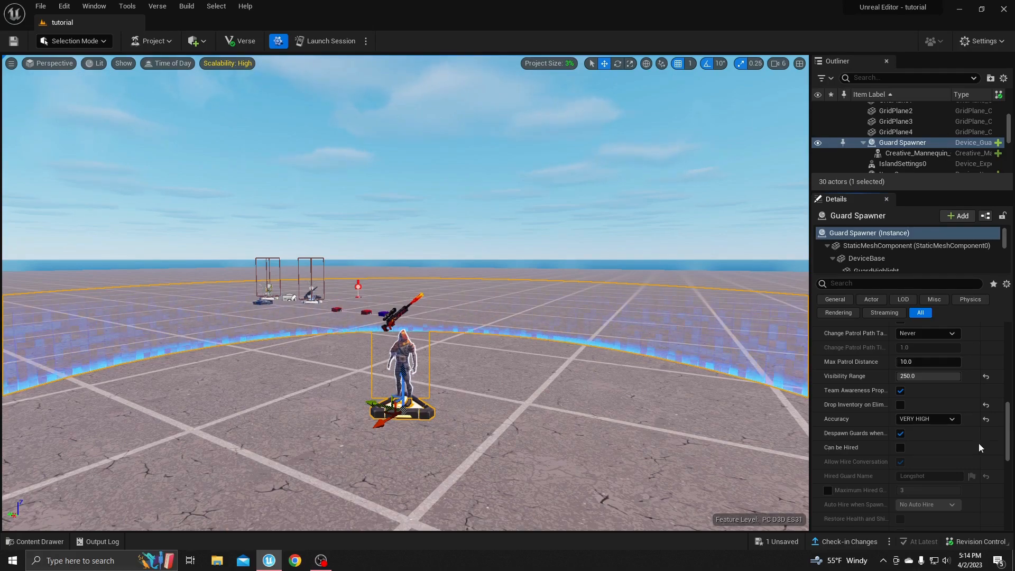
# - Look through the guard spawner's remaining settings down to its User Options for functions and events
pyautogui.moveTo(1008, 444); pyautogui.dragTo(1004, 493)
pyautogui.scroll(-2, 1003, 498)
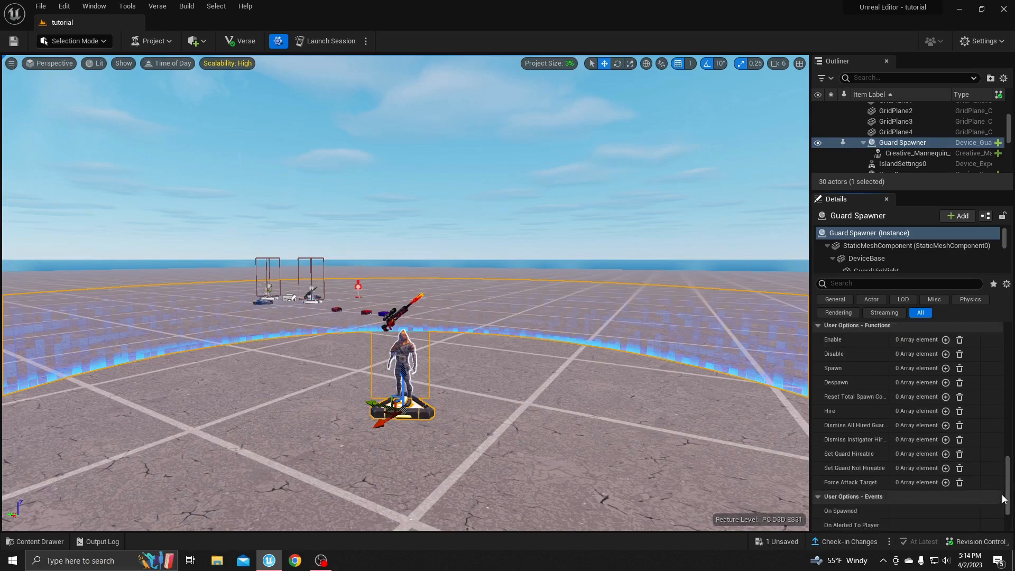
pyautogui.click(1003, 497)
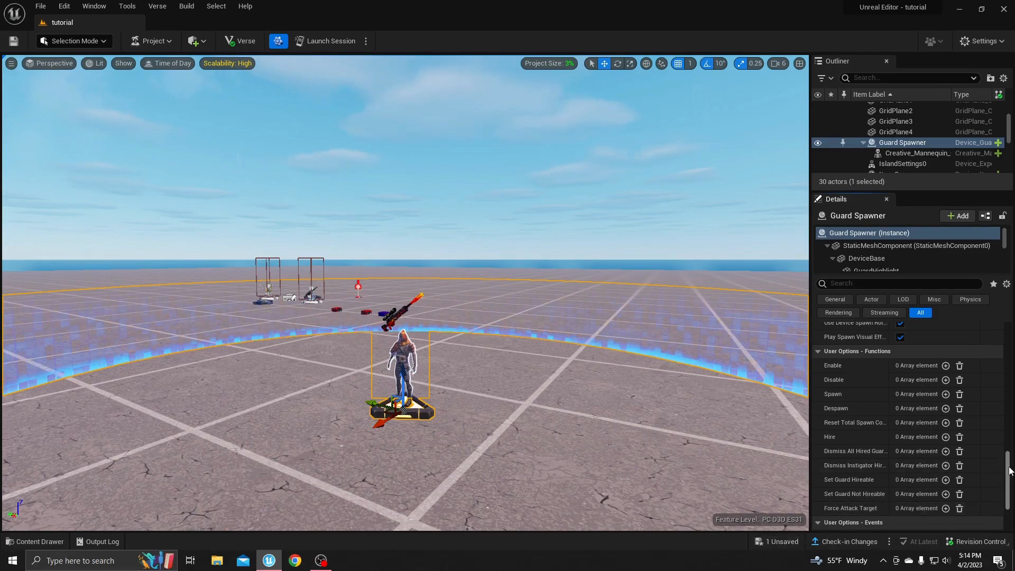
pyautogui.scroll(-5, 1010, 470)
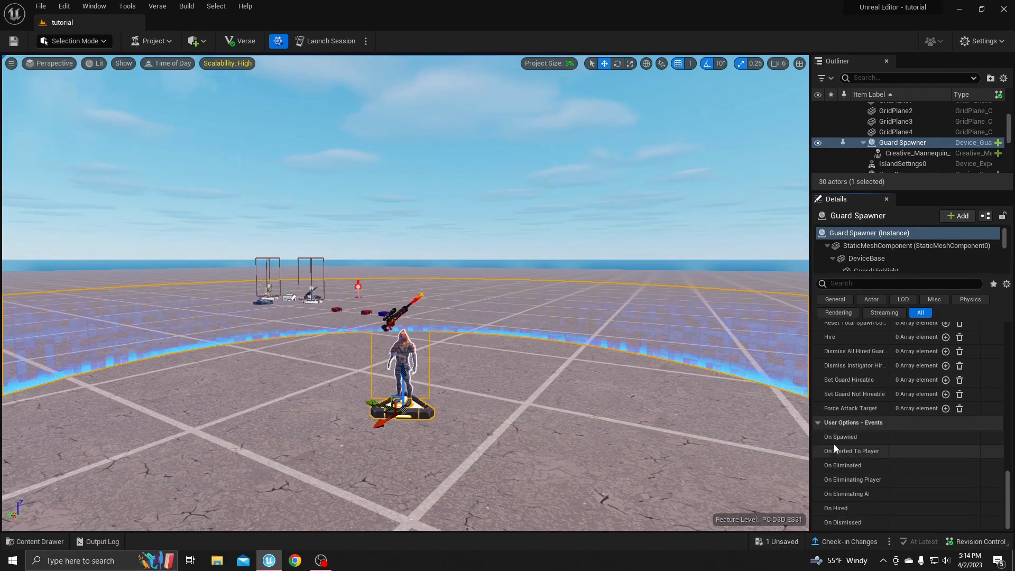
# - Select the first Audio Player outside the guard's zone and examine its function bindings, audio and volume settings
pyautogui.moveTo(503, 394); pyautogui.dragTo(500, 352, button='right')
pyautogui.press('d')
pyautogui.click(499, 352)
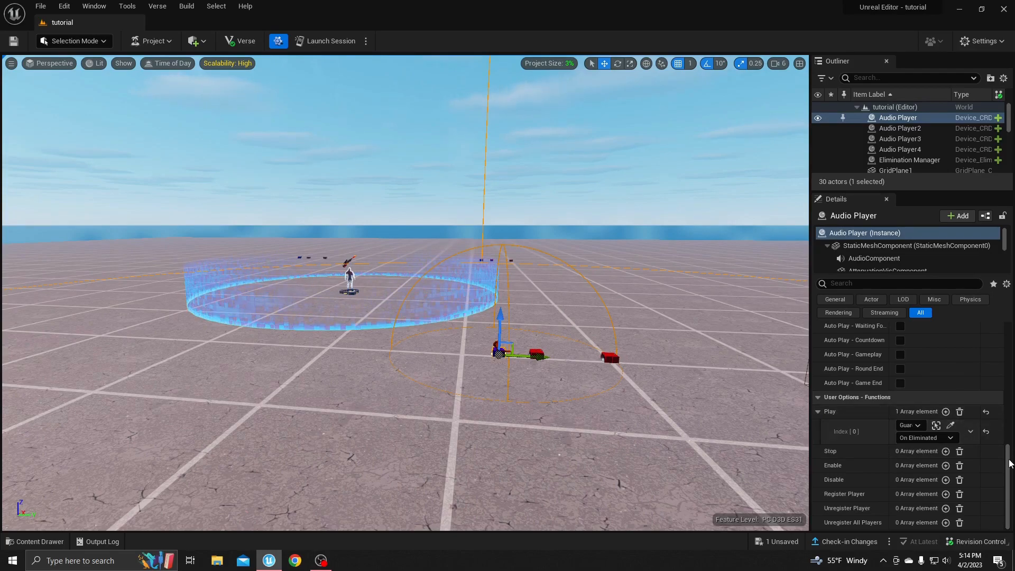
pyautogui.scroll(5, 963, 407)
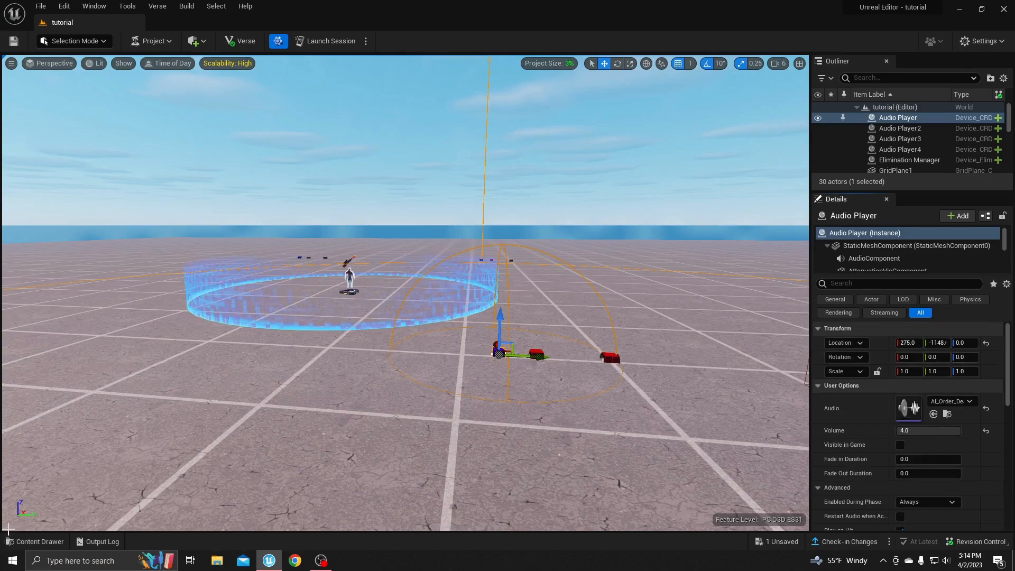
# - Look at the file import dialog for the tutorial content and the sound wave actions available for AI_MiniBoss_MidMatch_TowerPost_Docile
pyautogui.click(35, 542)
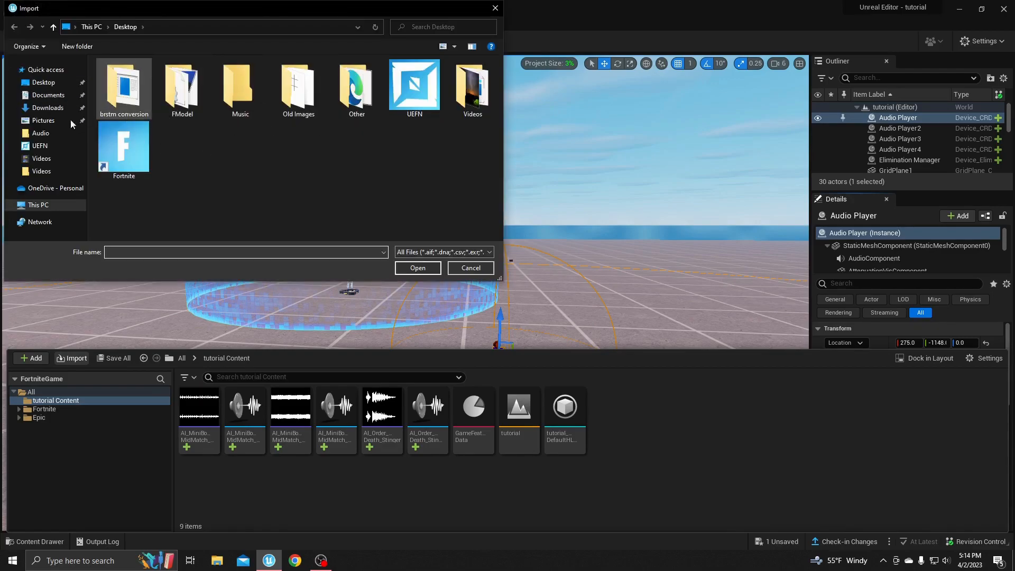
pyautogui.click(455, 269)
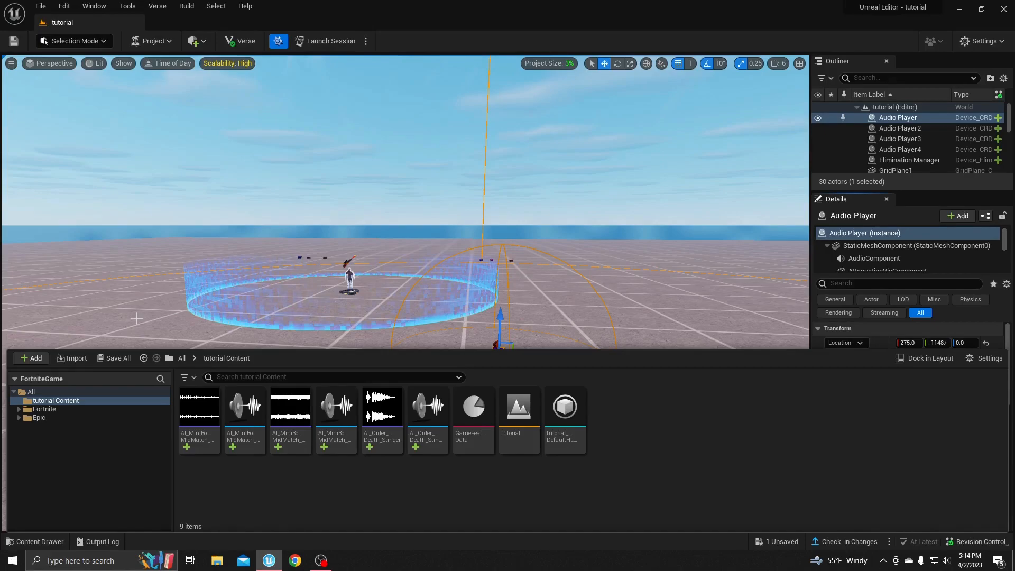
pyautogui.click(199, 418)
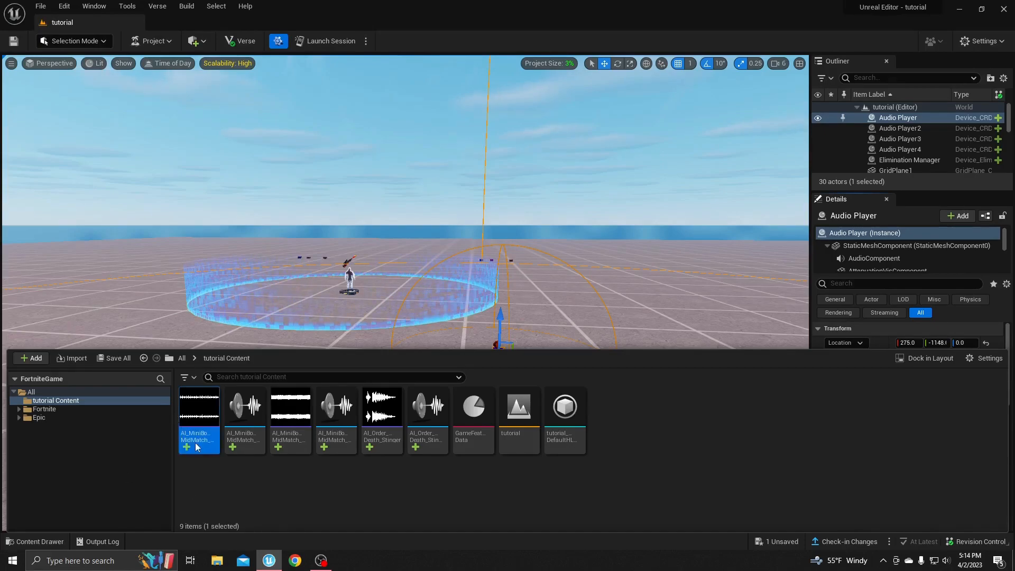
pyautogui.rightClick(205, 427)
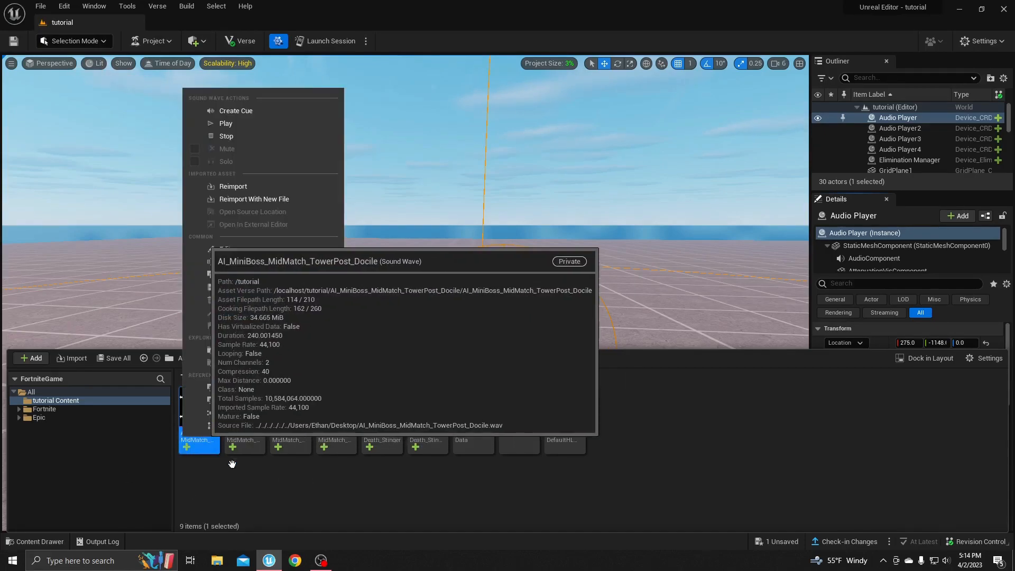
pyautogui.moveTo(208, 428)
pyautogui.click(287, 478)
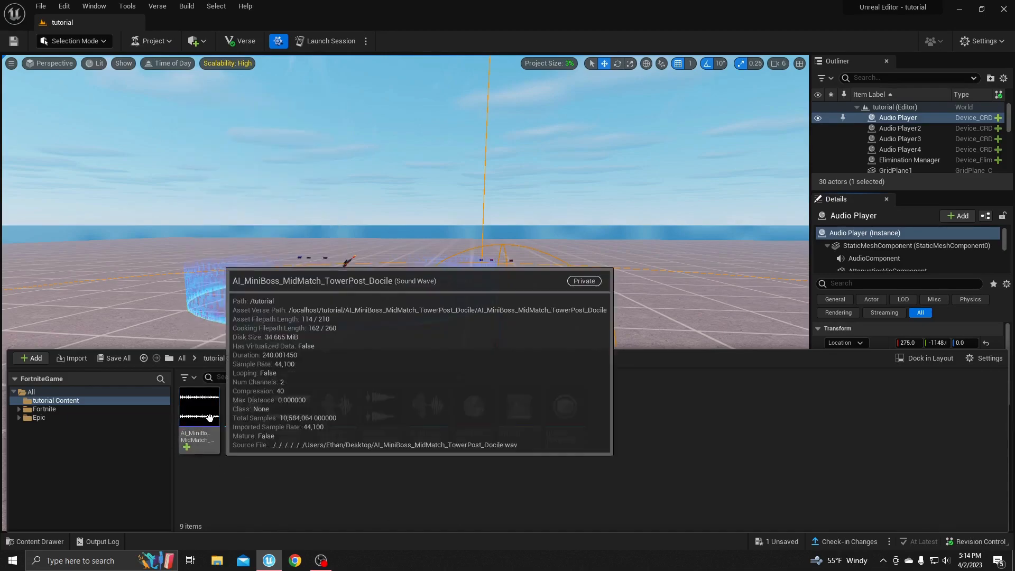
pyautogui.rightClick(210, 418)
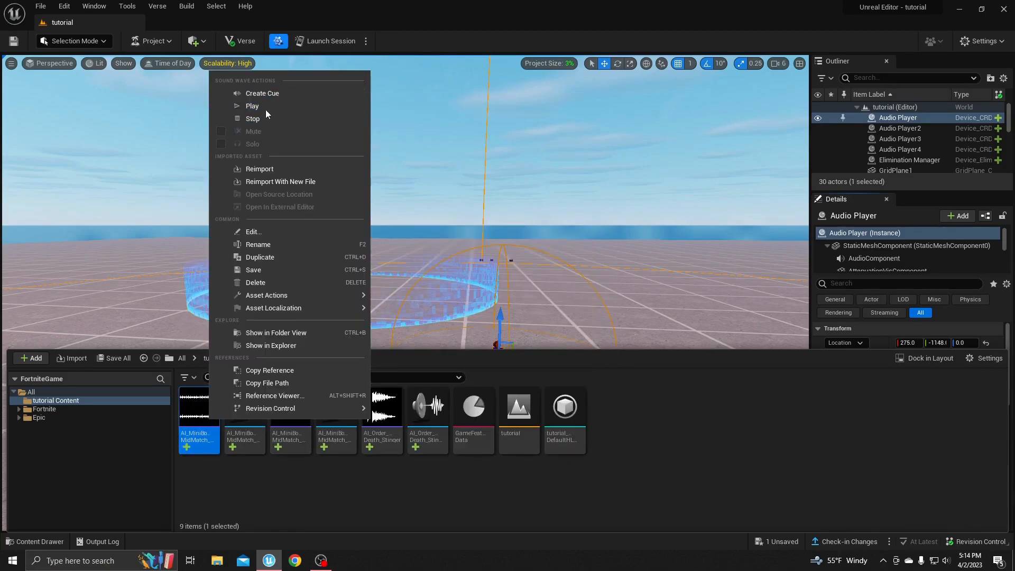
pyautogui.click(261, 481)
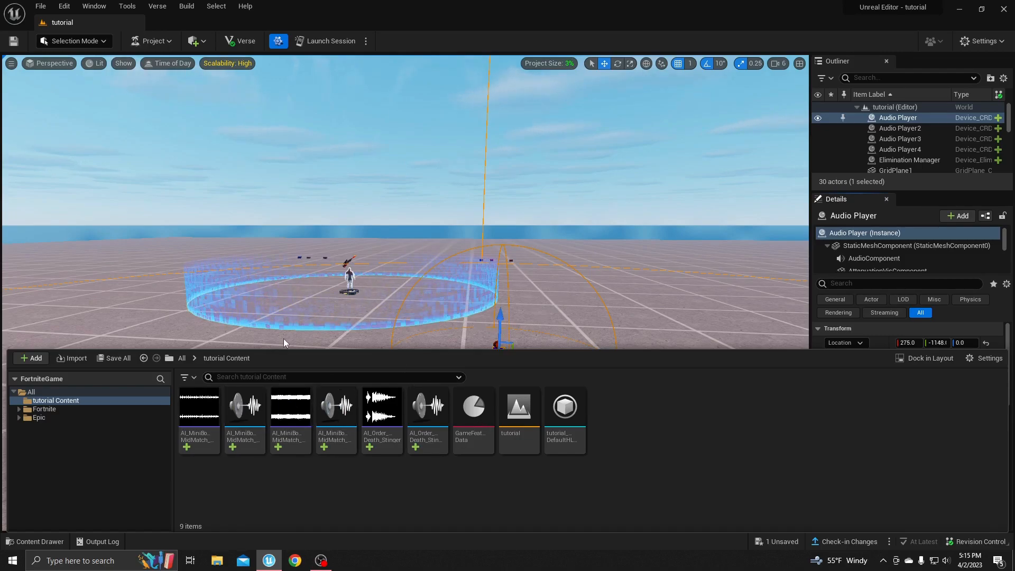
# - Turn off Play on Hit in the advanced options of the selected Audio Player
pyautogui.moveTo(605, 317); pyautogui.dragTo(645, 312, button='right')
pyautogui.press('s')
pyautogui.press('w')
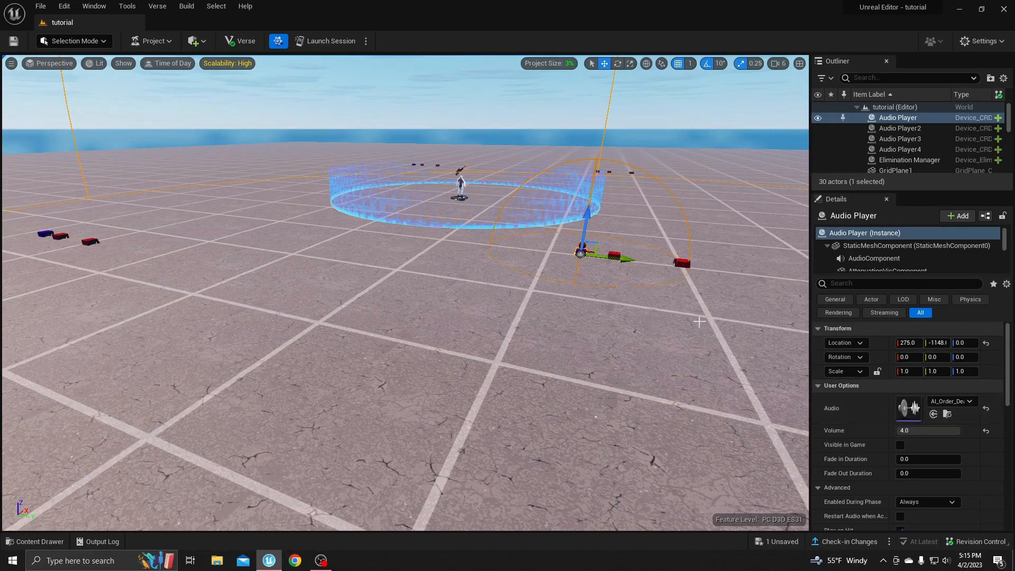
pyautogui.moveTo(721, 362); pyautogui.dragTo(787, 380, button='right')
pyautogui.press('w')
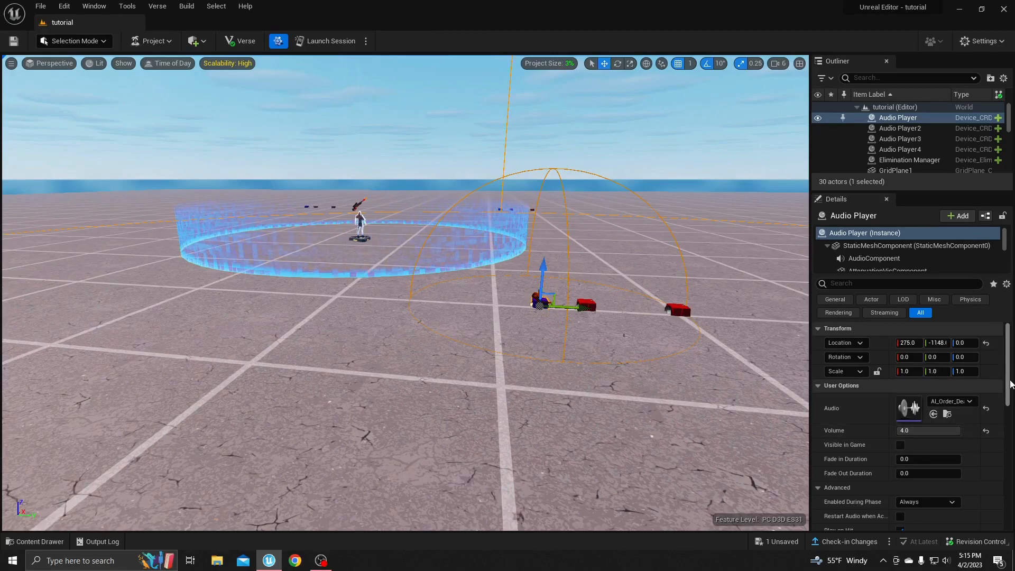
pyautogui.scroll(-3, 1010, 386)
pyautogui.moveTo(1011, 386); pyautogui.dragTo(995, 404)
pyautogui.click(901, 401)
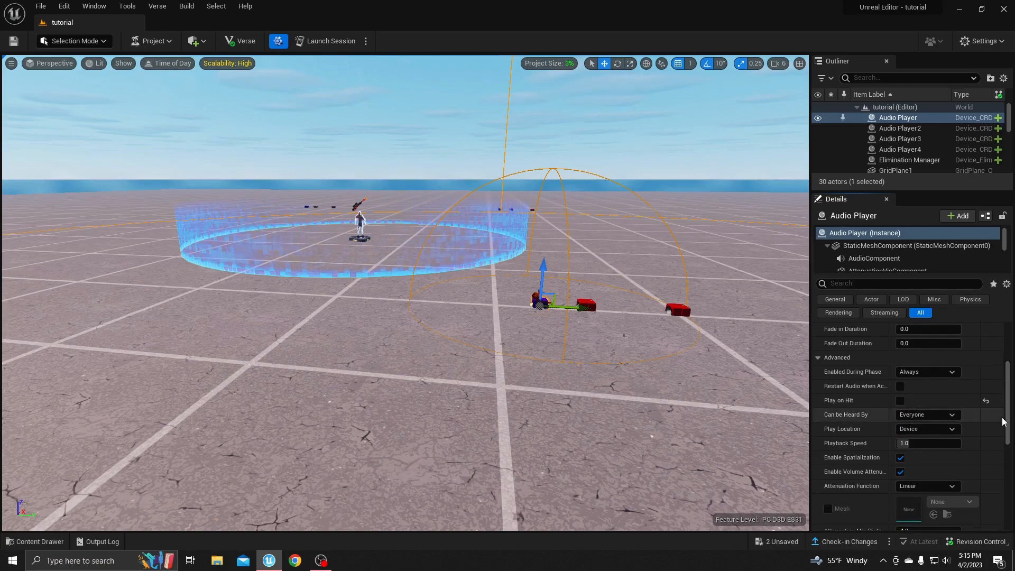
# - Bind the Audio Player's Play function to the Guard Spawner's On Eliminated event
pyautogui.moveTo(1009, 431); pyautogui.dragTo(1003, 522)
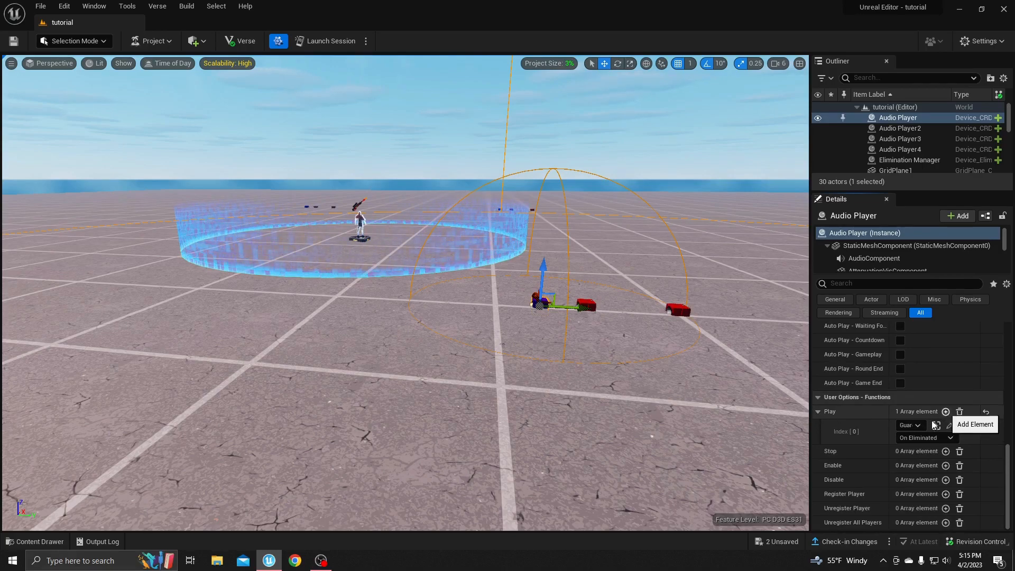
pyautogui.click(908, 425)
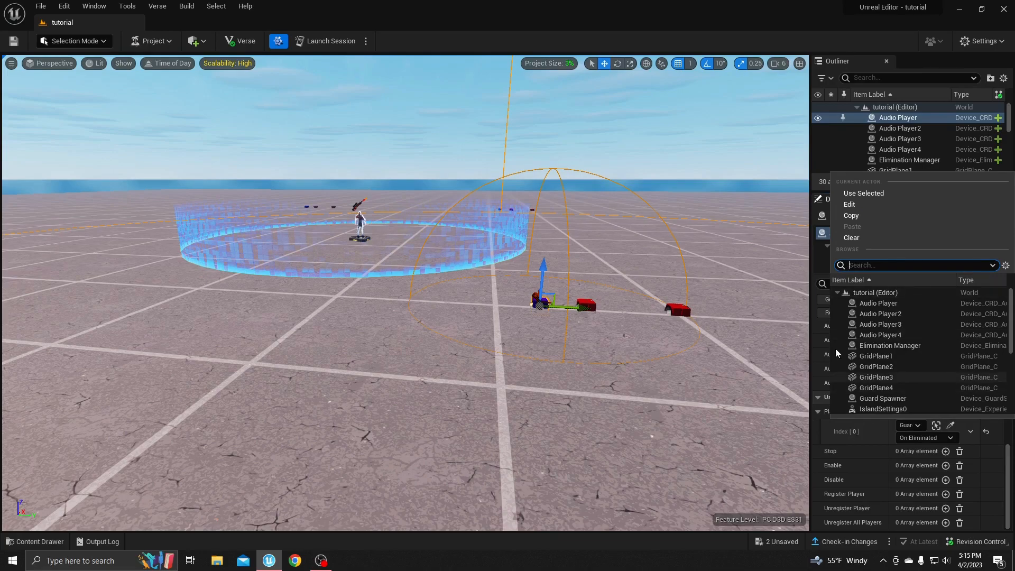
pyautogui.click(882, 399)
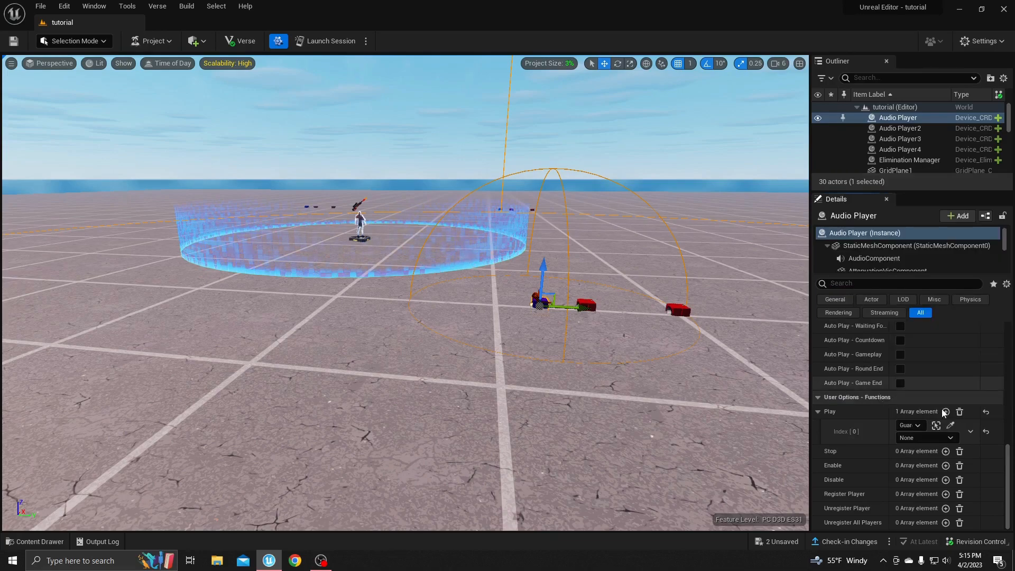
pyautogui.click(919, 437)
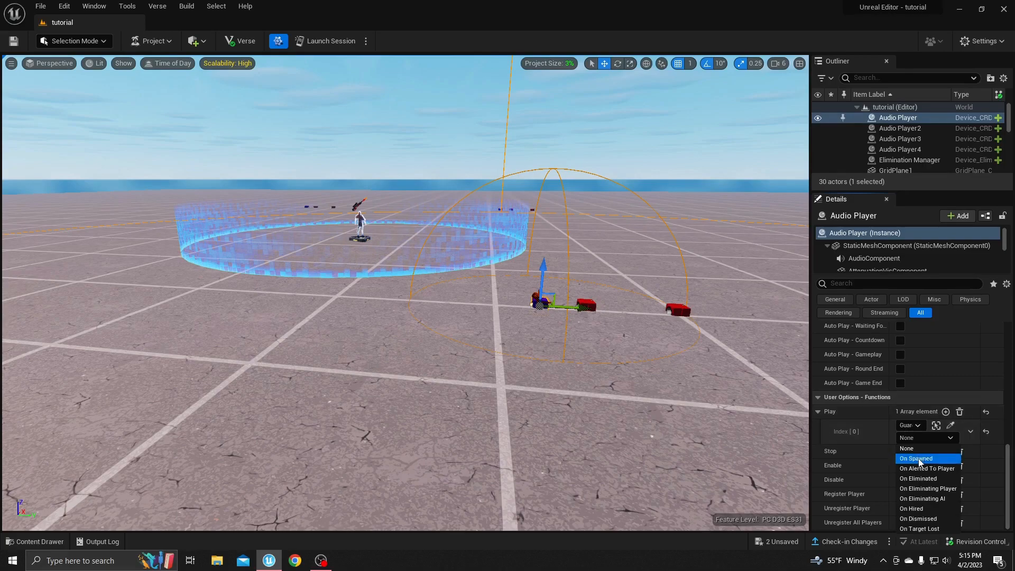
pyautogui.click(918, 479)
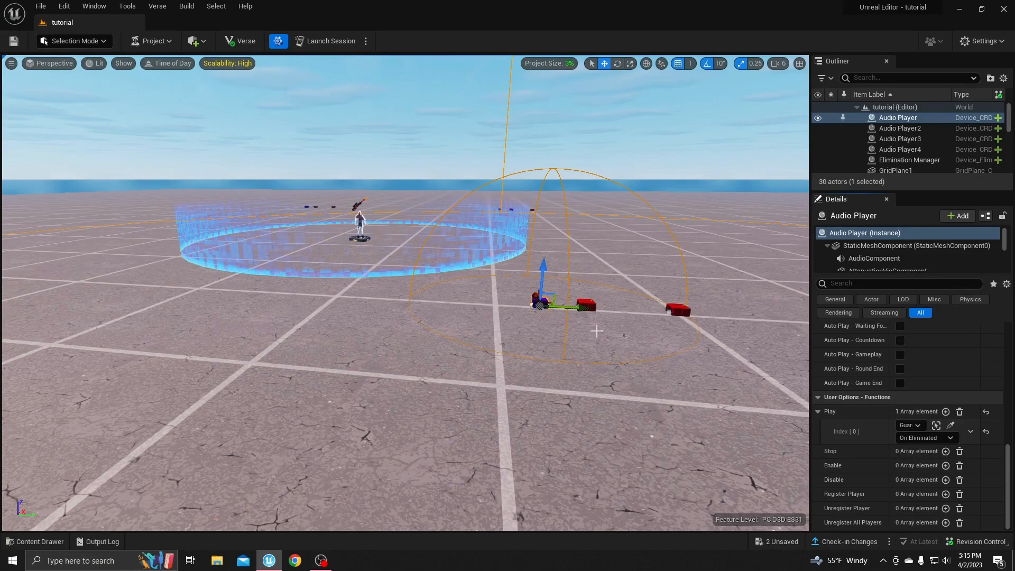
# - Select Radio2 beside the Audio Player, search its audio assets for ai_mini and assign the AI_MiniBoss_MidMatch_TowerPost_Docile sound cue
pyautogui.click(589, 307)
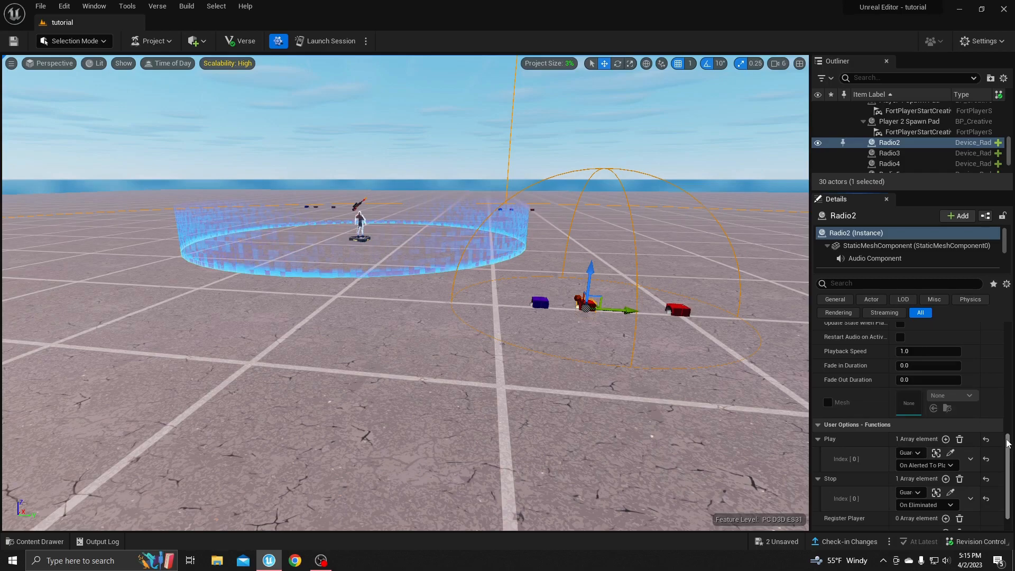
pyautogui.scroll(10, 974, 333)
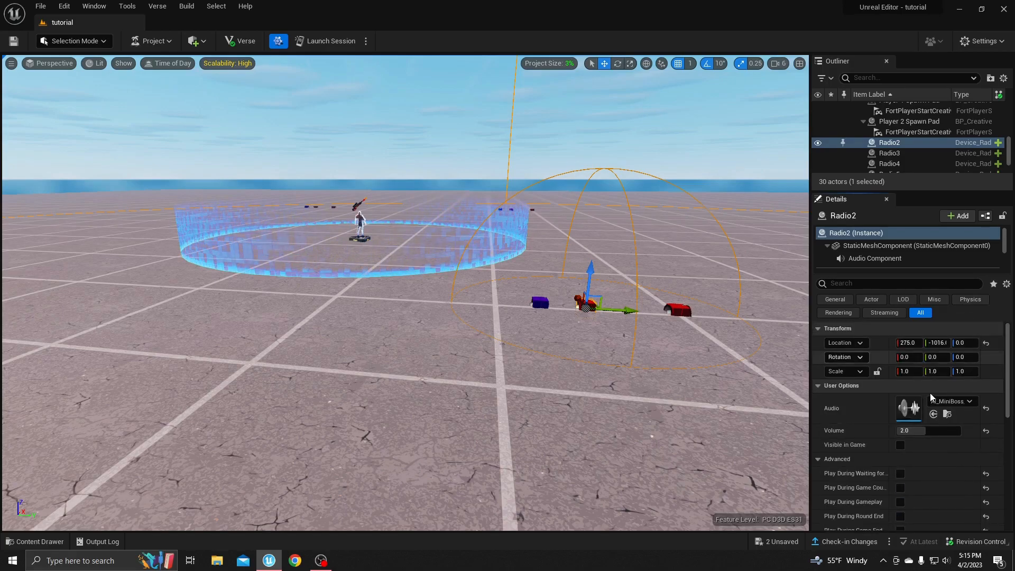
pyautogui.click(948, 401)
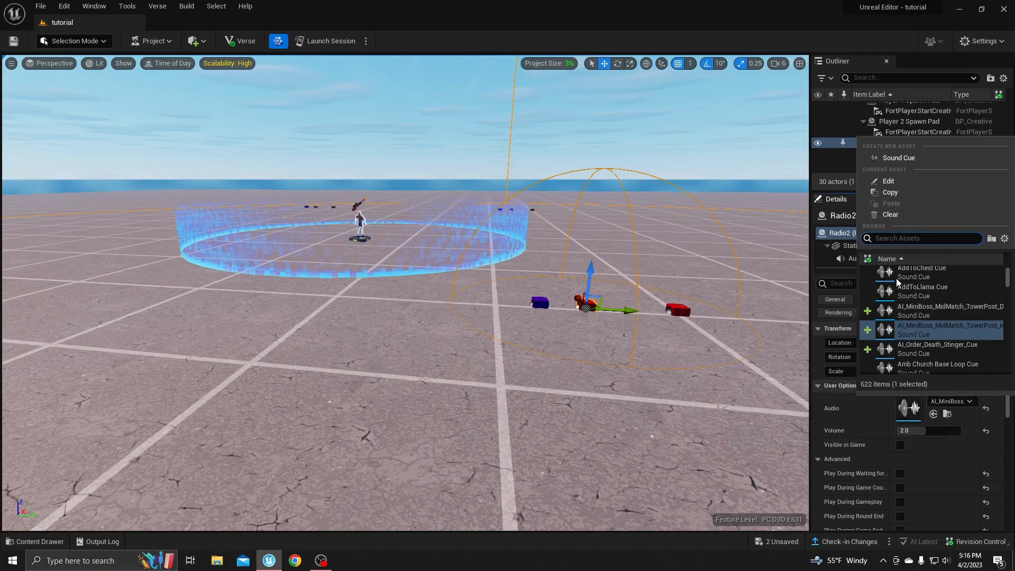
pyautogui.write('ai_mini')
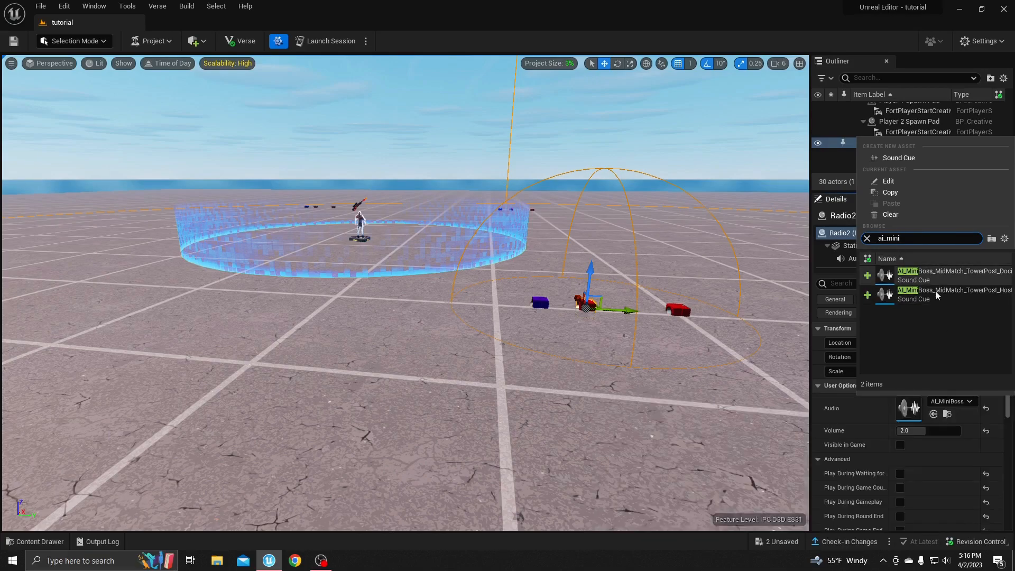
pyautogui.click(900, 279)
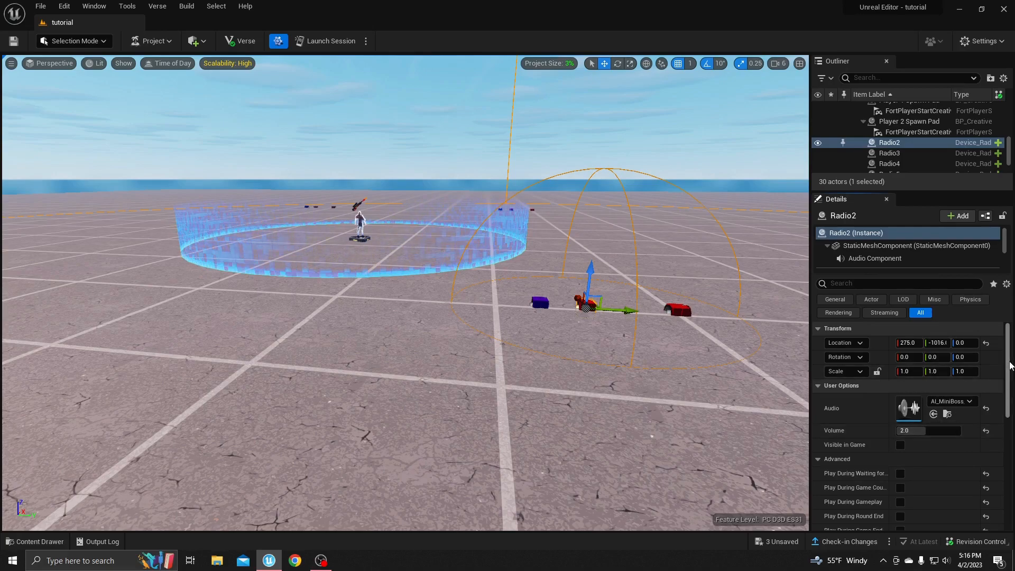
# - Look through Radio2's advanced settings, including play phases, audio distance and Play at Location, down to its function bindings
pyautogui.scroll(-1, 1011, 372)
pyautogui.scroll(-4, 1011, 371)
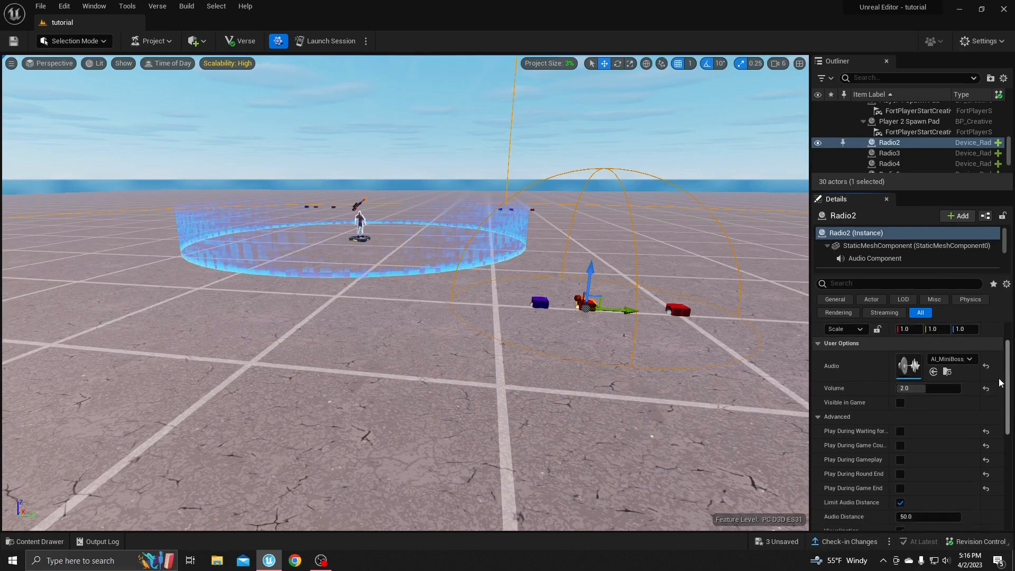
pyautogui.scroll(-3, 988, 390)
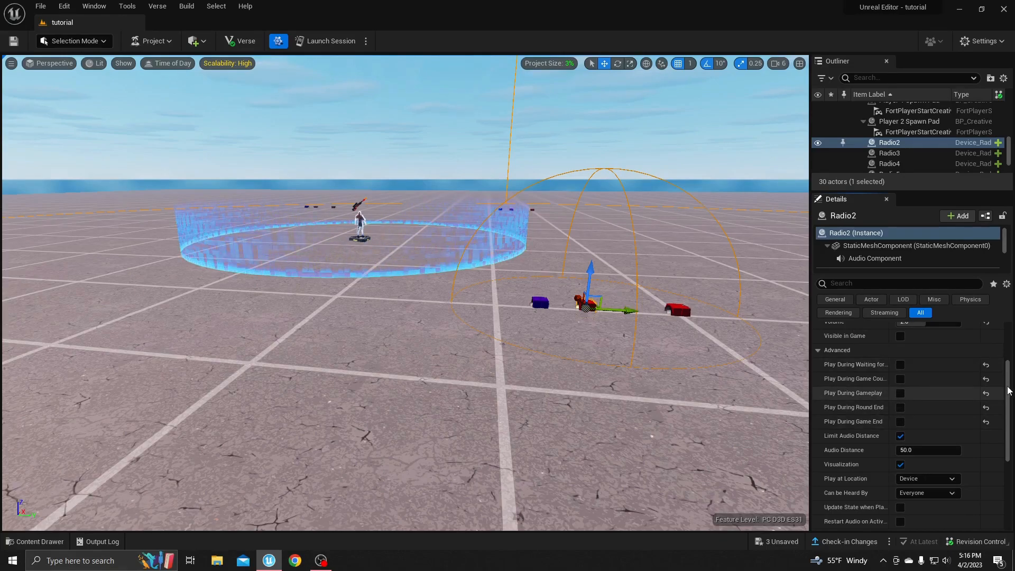
pyautogui.scroll(-1, 1009, 396)
pyautogui.scroll(-2, 1009, 397)
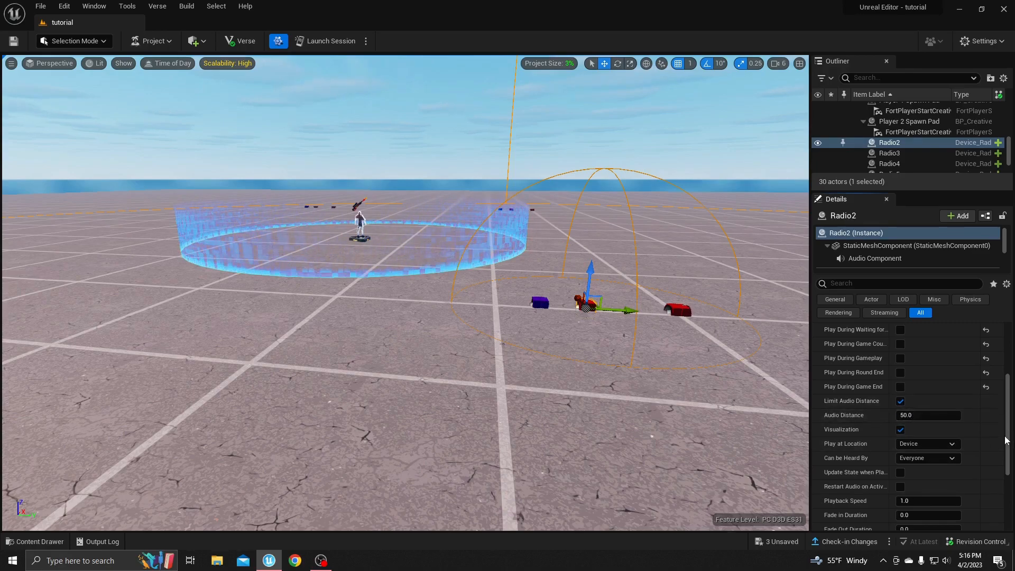
pyautogui.scroll(-2, 1006, 441)
pyautogui.scroll(-1, 1006, 440)
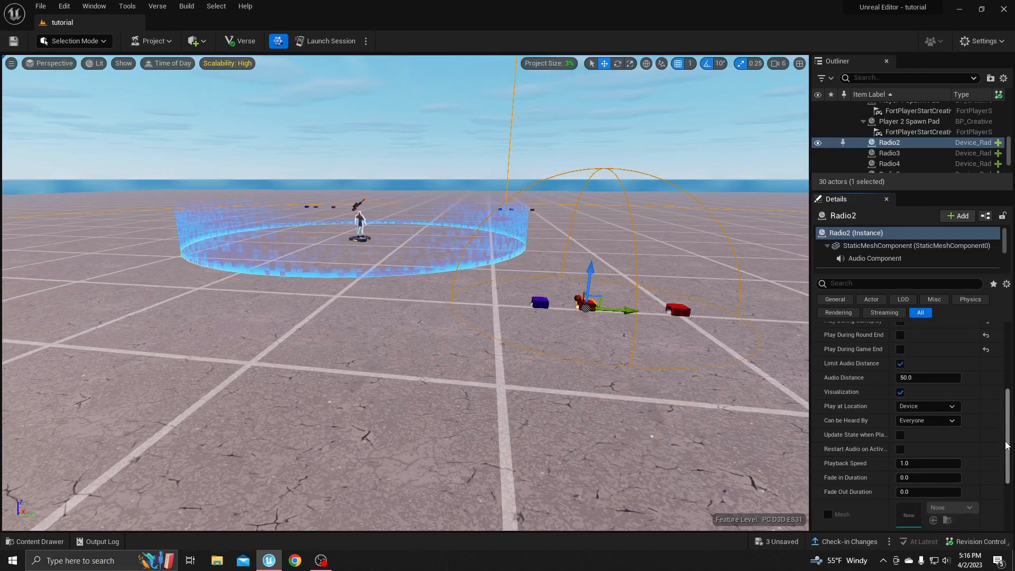
pyautogui.click(905, 407)
pyautogui.click(909, 406)
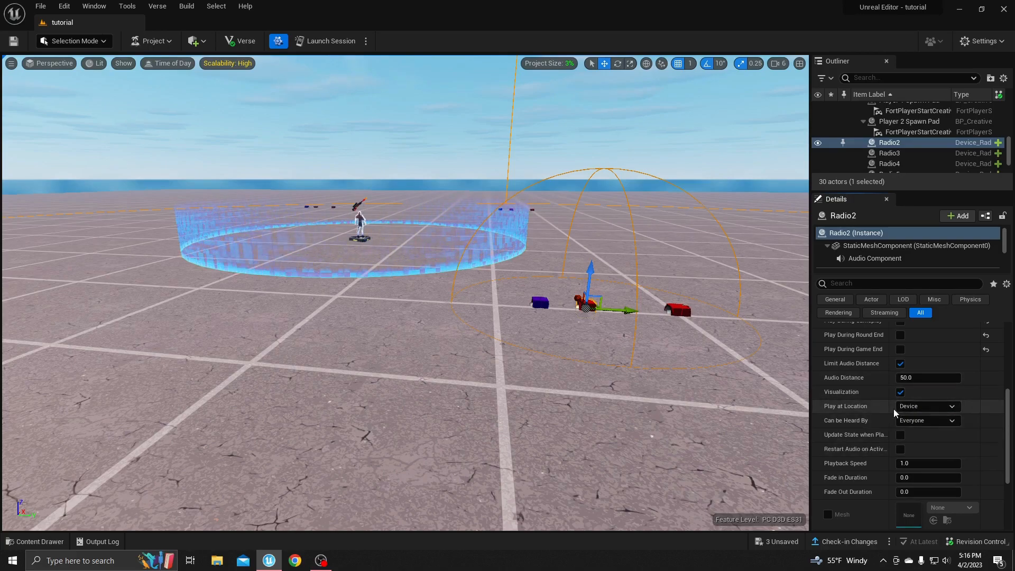
pyautogui.scroll(1, 894, 412)
pyautogui.scroll(-1, 895, 412)
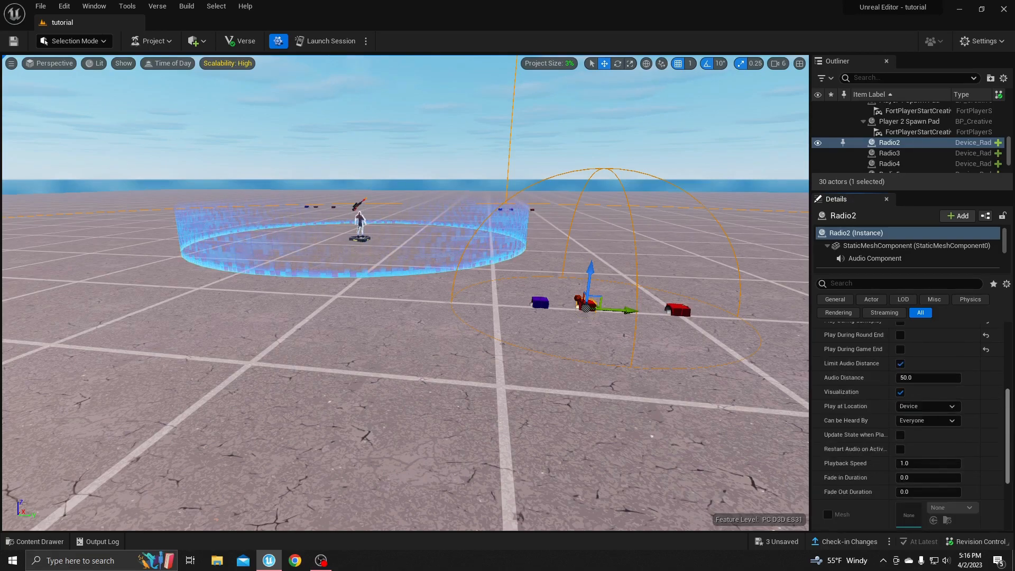
pyautogui.scroll(-3, 899, 423)
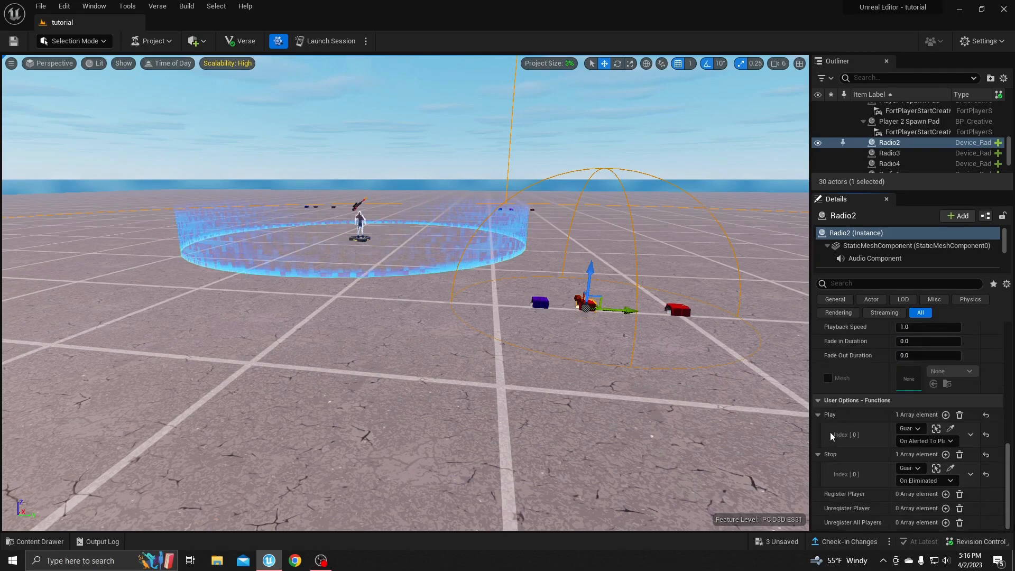
# - Examine the device and event choices of Radio2's Play and Stop function bindings
pyautogui.click(906, 430)
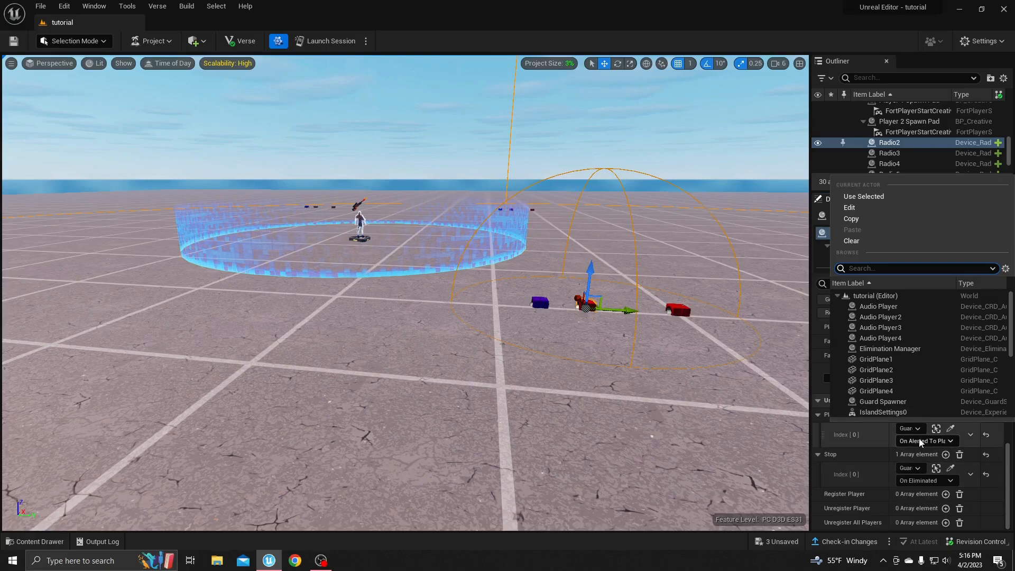
pyautogui.click(921, 441)
pyautogui.click(920, 441)
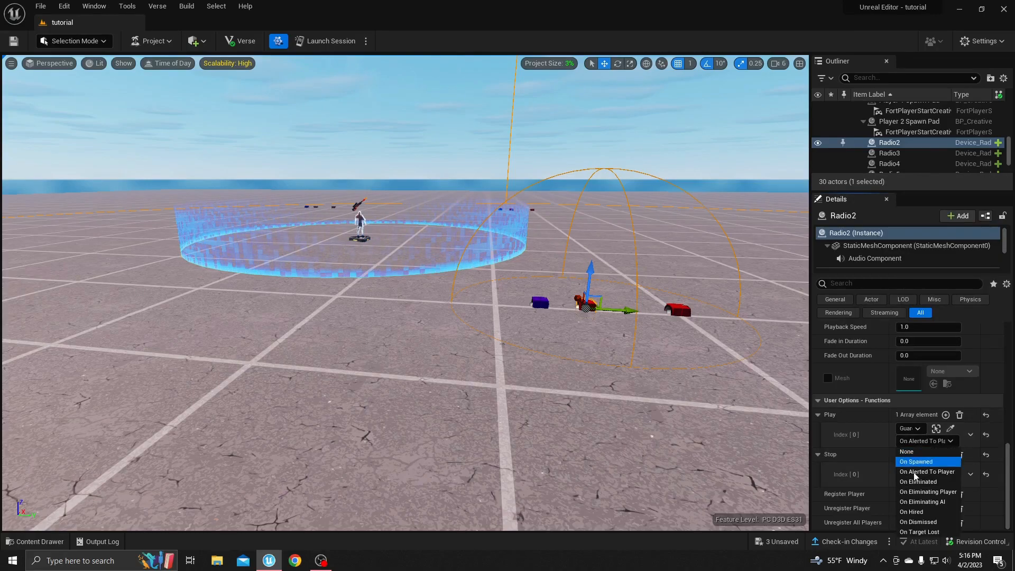
pyautogui.click(860, 431)
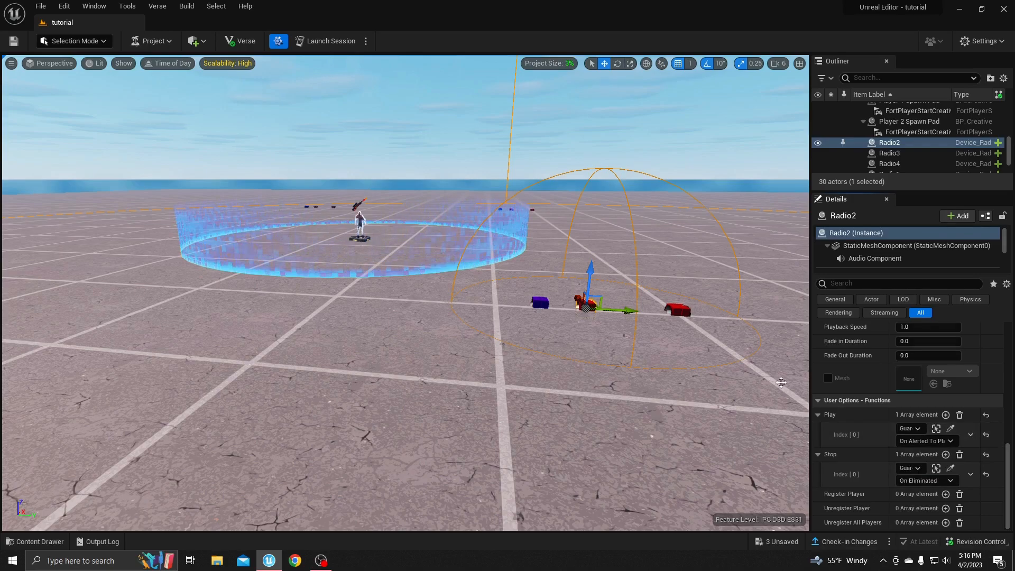
pyautogui.click(905, 468)
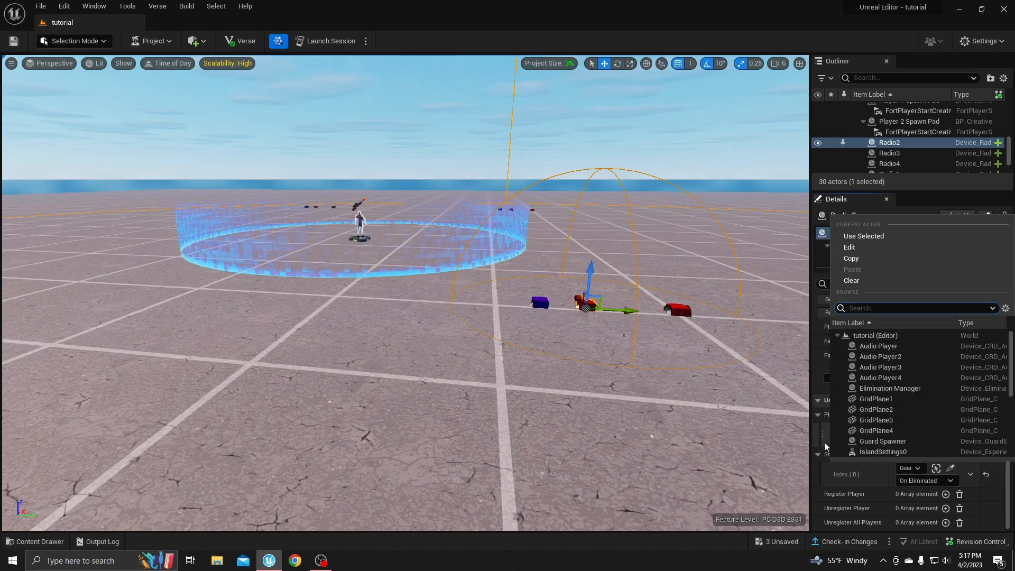
pyautogui.click(833, 466)
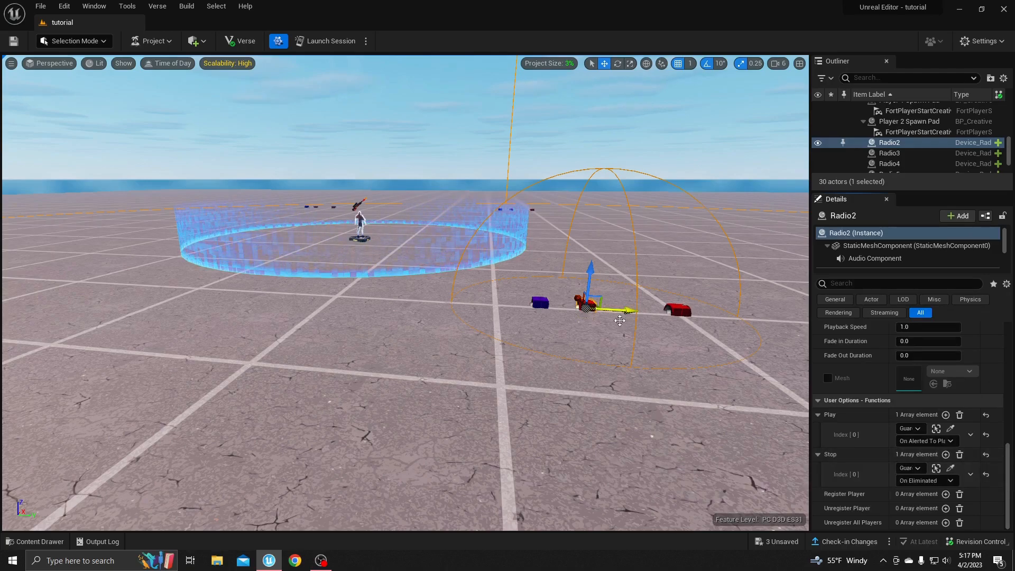
pyautogui.click(905, 469)
pyautogui.click(908, 481)
pyautogui.click(870, 464)
pyautogui.click(908, 469)
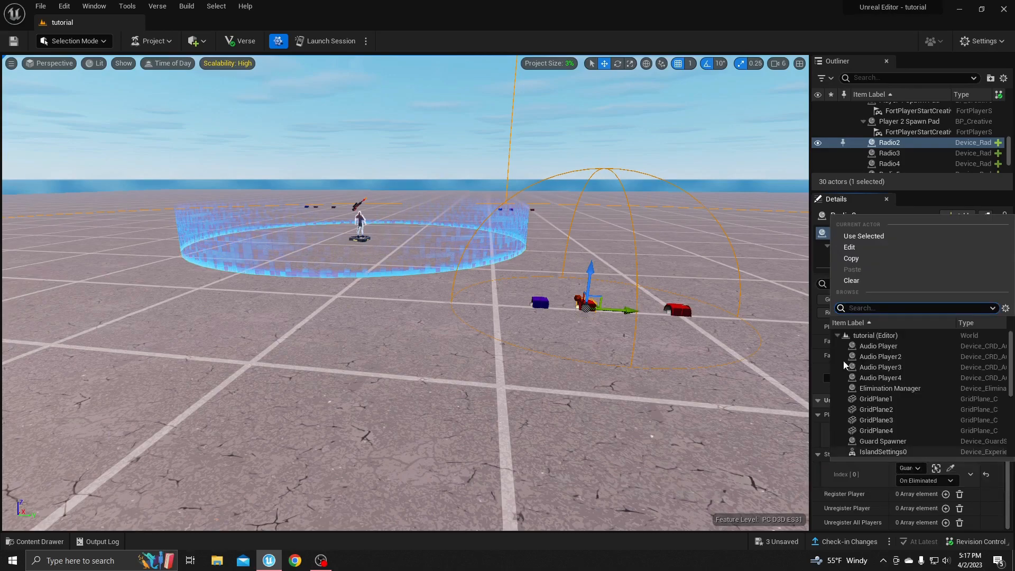
pyautogui.click(881, 469)
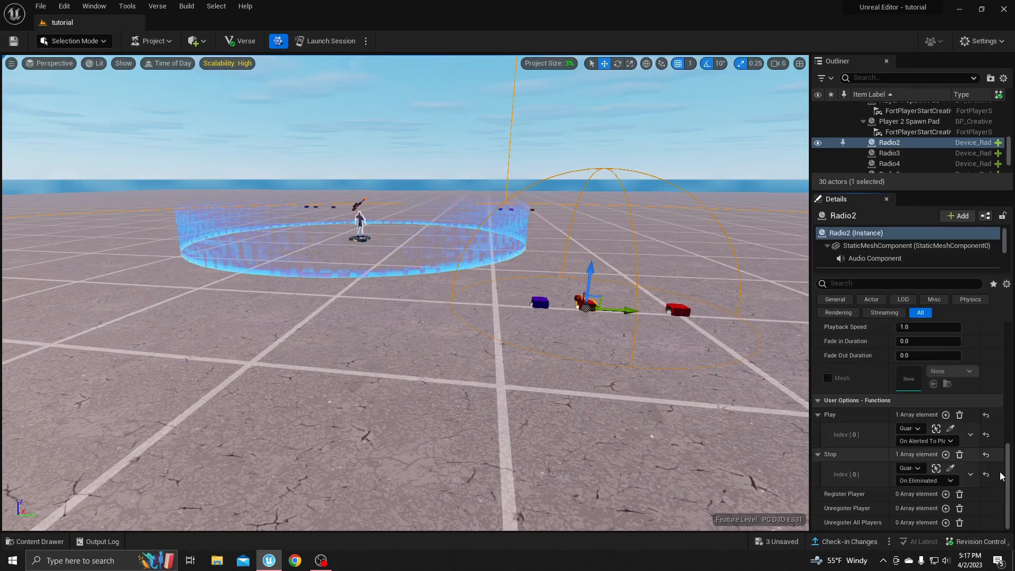
# - Select the patrol radio, check its audio asset, and turn off Play During Round End and Play During Game End
pyautogui.click(684, 312)
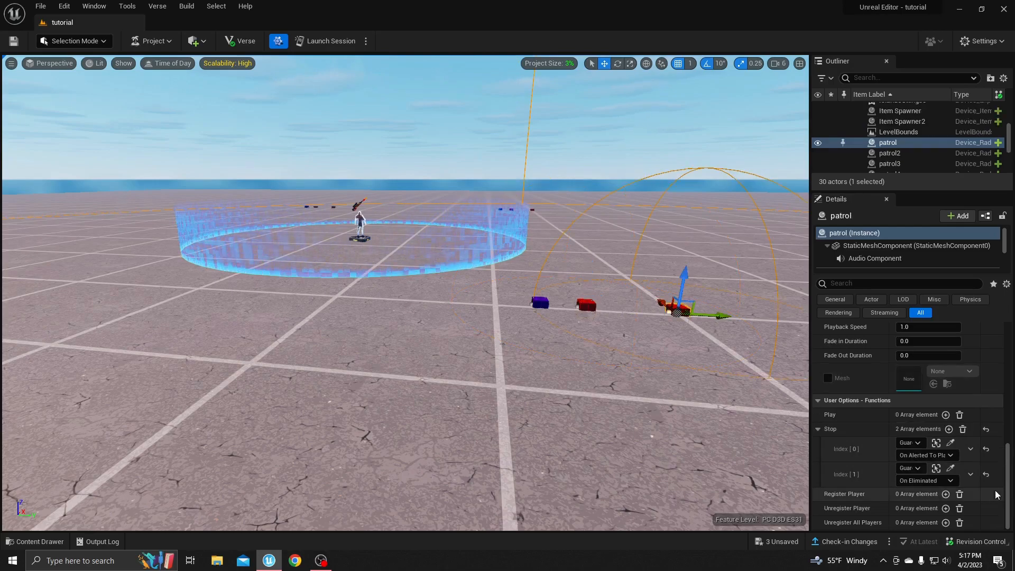
pyautogui.moveTo(1006, 488); pyautogui.dragTo(991, 329)
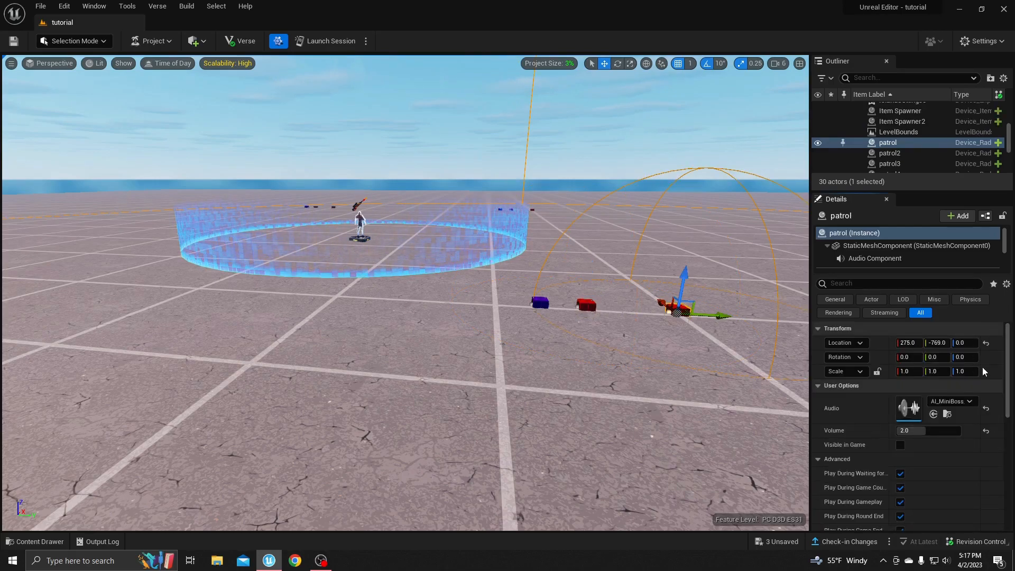
pyautogui.click(931, 403)
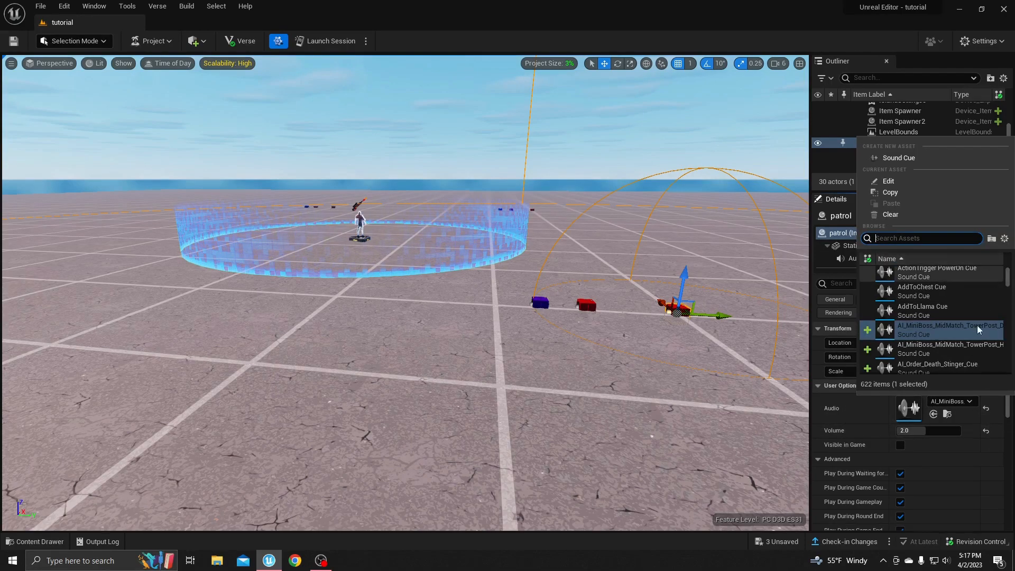
pyautogui.click(959, 402)
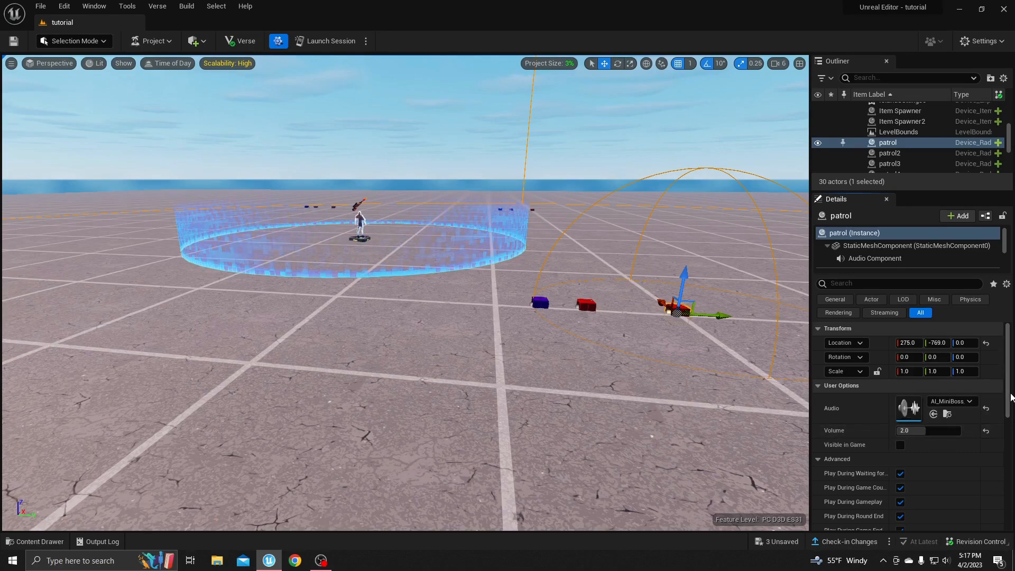
pyautogui.scroll(-4, 1009, 403)
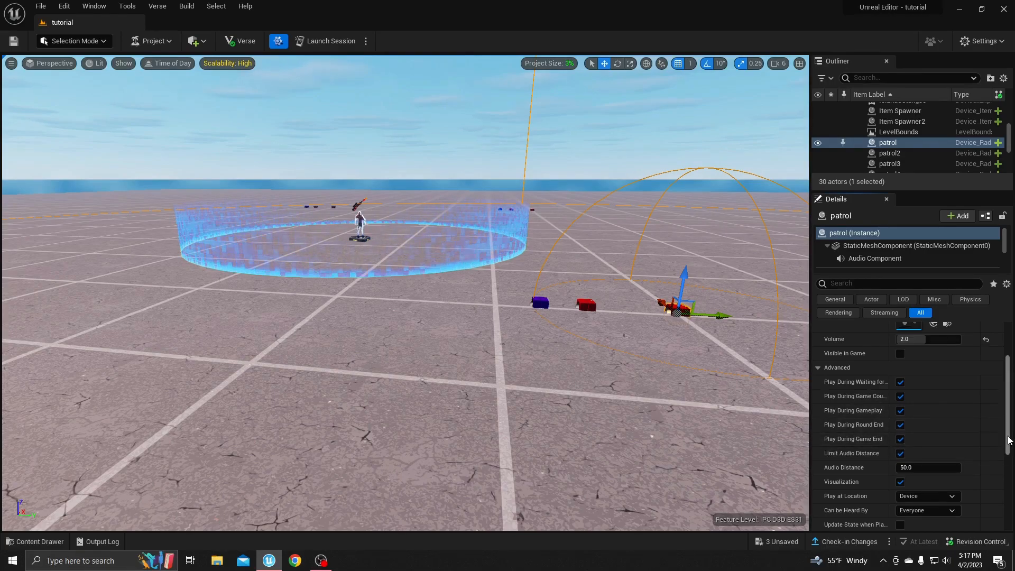
pyautogui.scroll(-1, 1008, 441)
pyautogui.click(900, 417)
pyautogui.click(901, 431)
# - Set the patrol radio's two Stop bindings to the guard's On Alerted To Player and On Eliminated events
pyautogui.scroll(-2, 1008, 429)
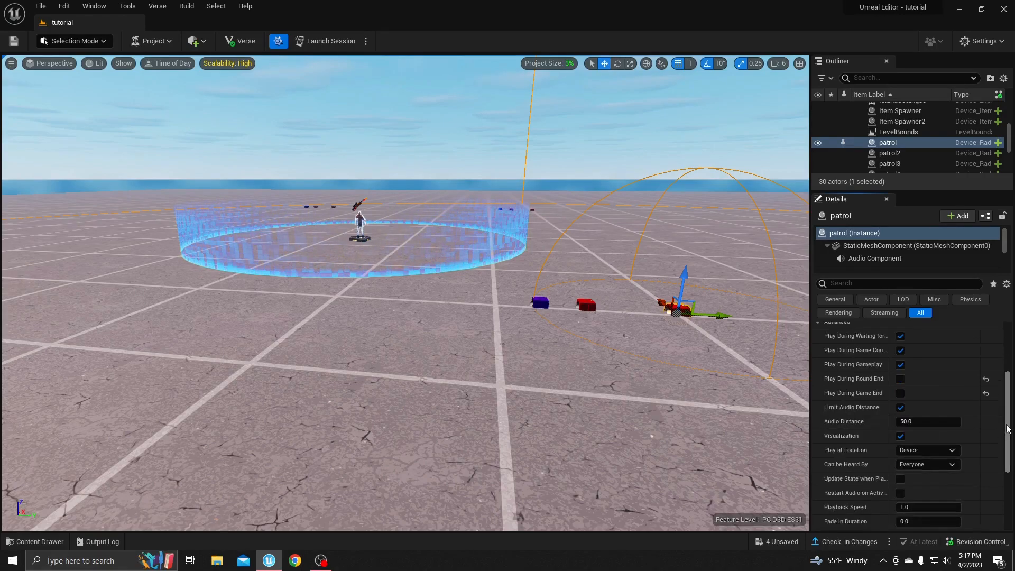
pyautogui.scroll(-2, 1009, 432)
pyautogui.scroll(-2, 1012, 447)
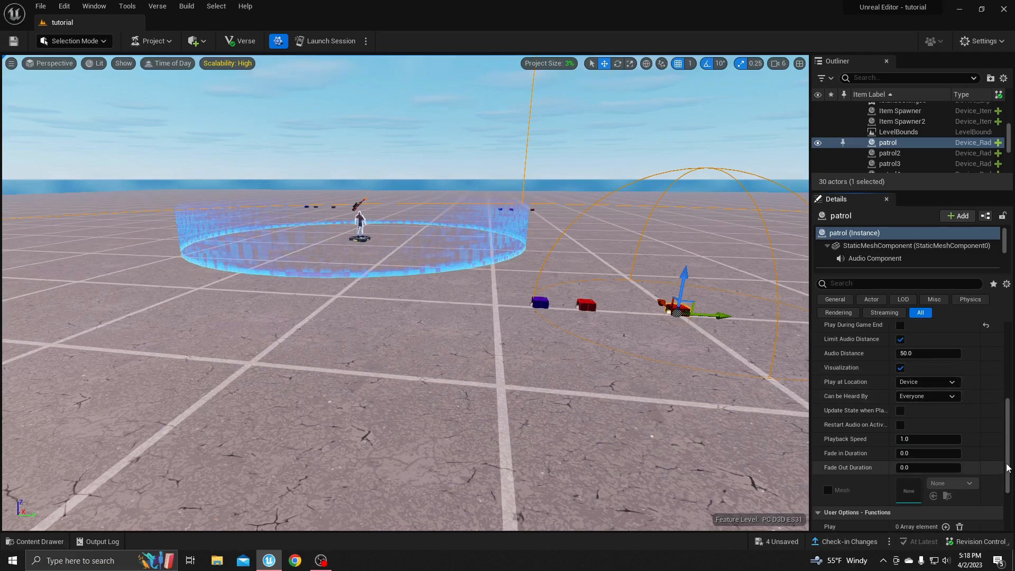
pyautogui.scroll(-6, 899, 454)
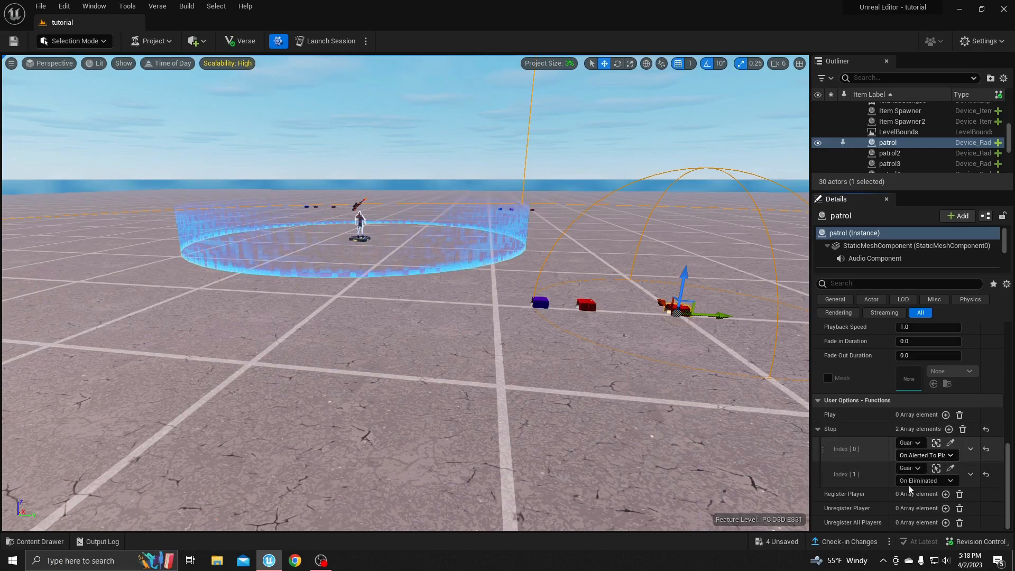
pyautogui.click(915, 457)
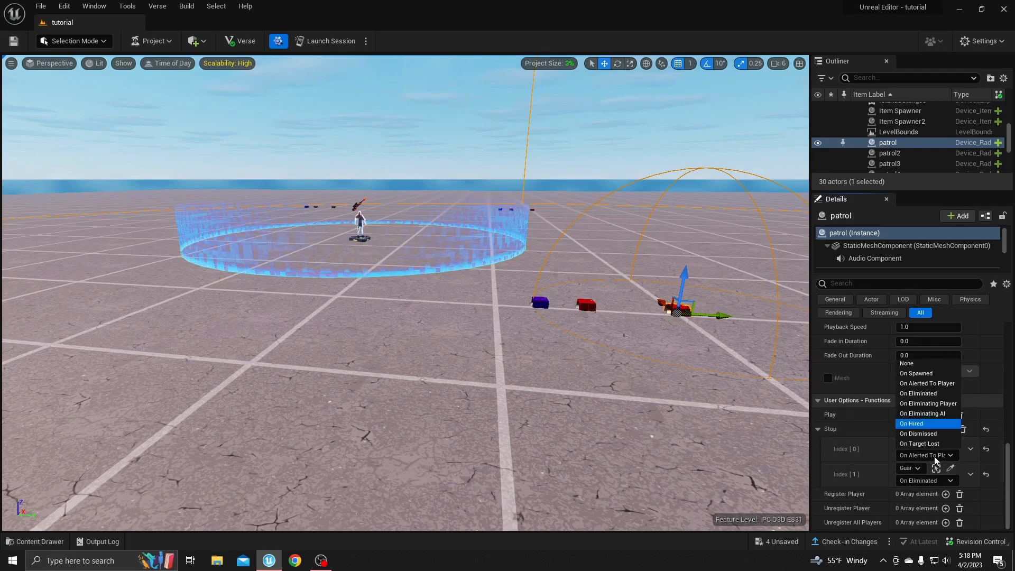
pyautogui.click(931, 385)
pyautogui.click(922, 480)
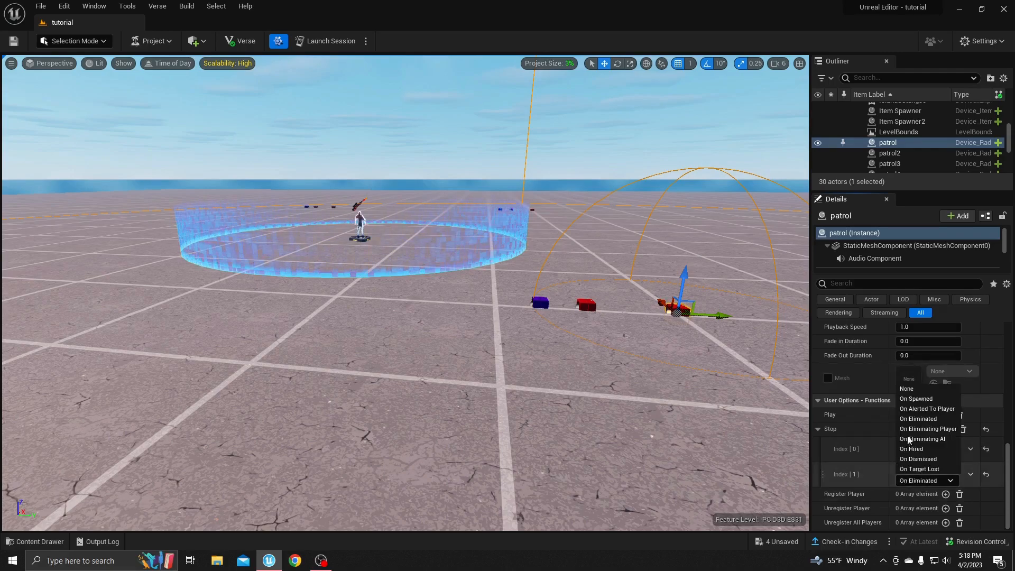
pyautogui.click(919, 419)
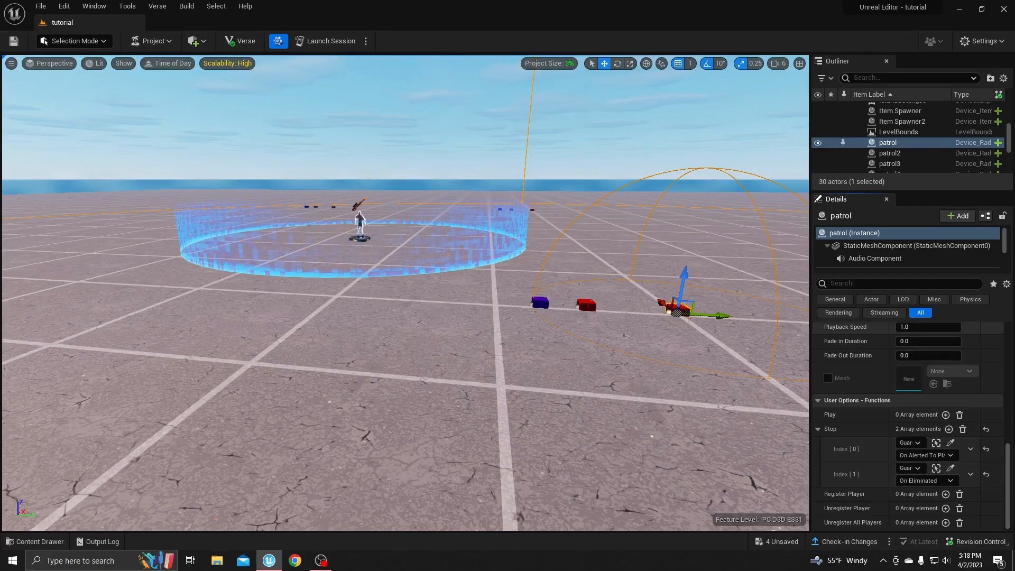
# - Look over the placed devices in the level, inspecting the Item Spawner and the Elimination Manager
pyautogui.moveTo(1009, 465); pyautogui.dragTo(982, 247)
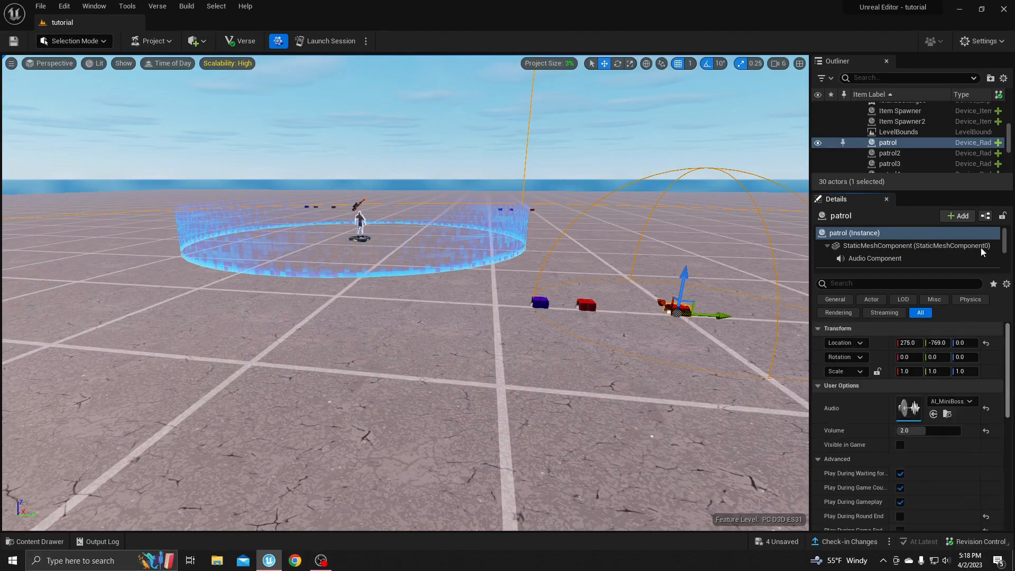
pyautogui.click(459, 371)
pyautogui.moveTo(414, 290); pyautogui.dragTo(569, 251, button='right')
pyautogui.press('a')
pyautogui.press('s')
pyautogui.moveTo(376, 299); pyautogui.dragTo(463, 322, button='right')
pyautogui.press('w')
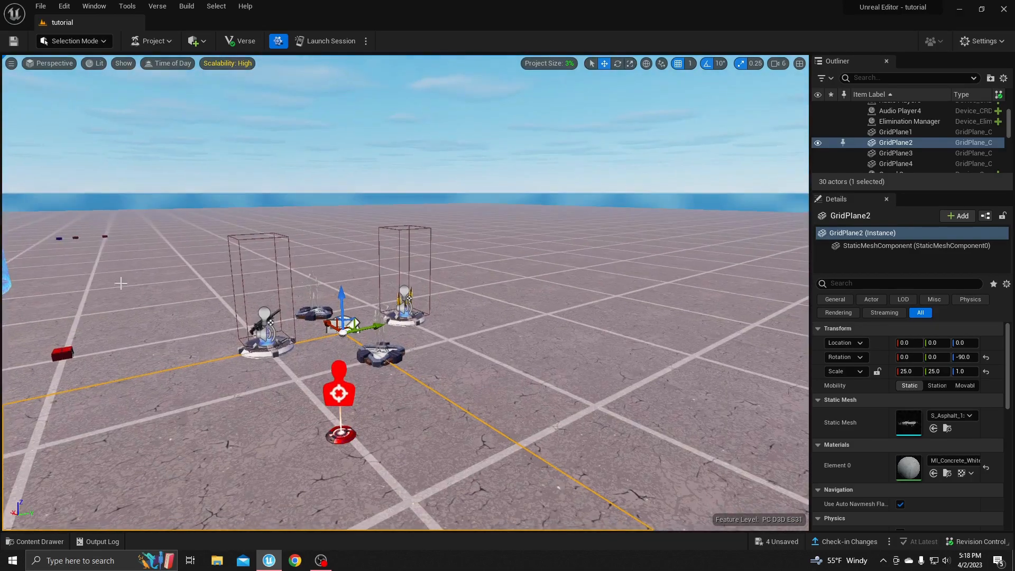
pyautogui.moveTo(206, 313); pyautogui.dragTo(169, 300, button='right')
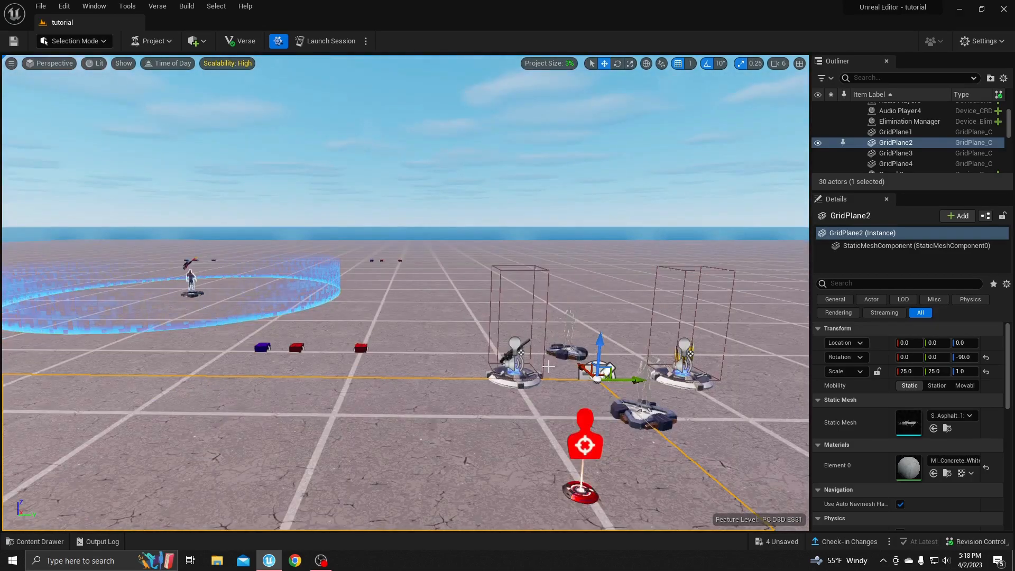
pyautogui.click(525, 376)
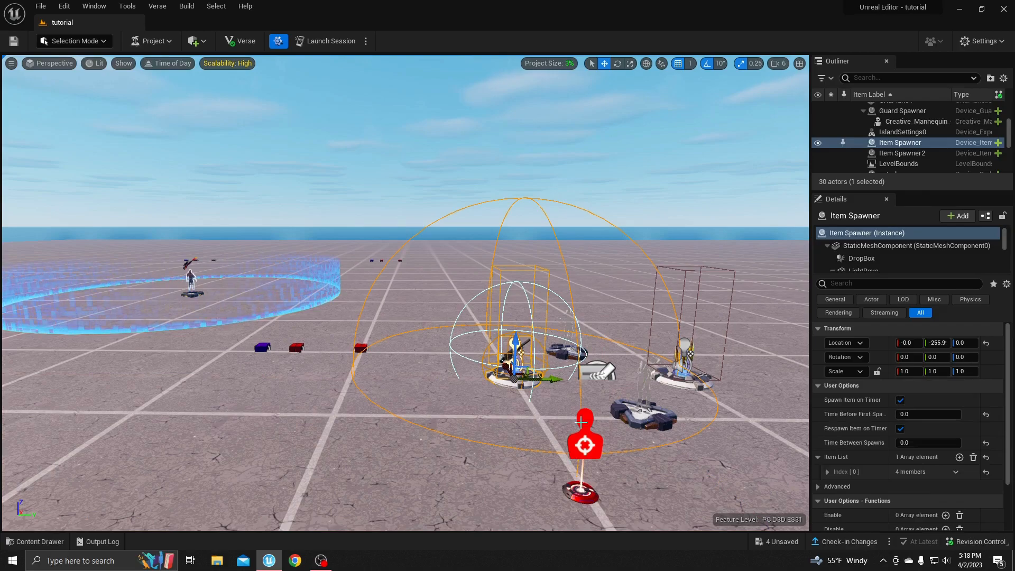
pyautogui.click(605, 447)
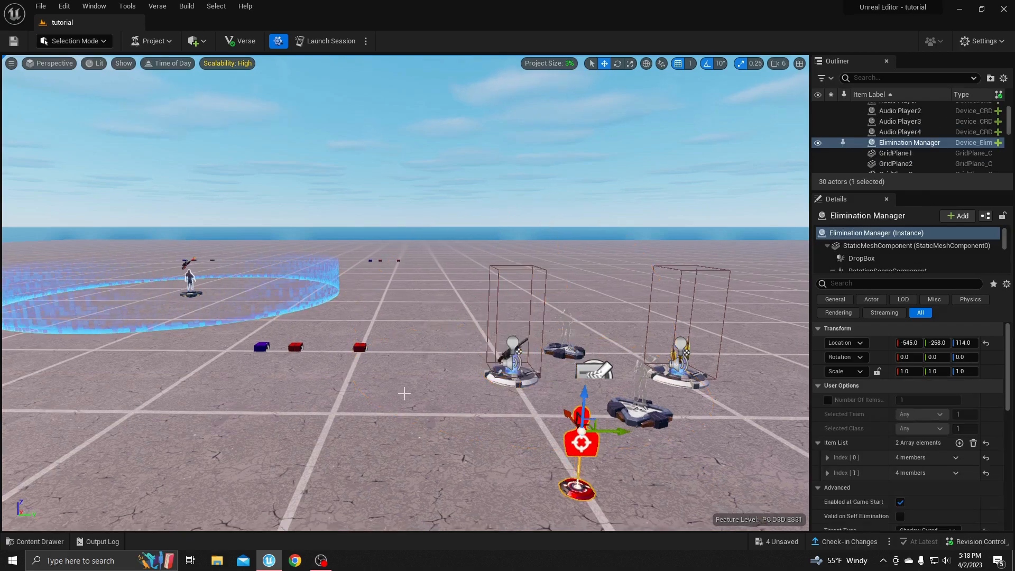
# - Look over the radios near the guard area, selecting Radio2 and the patrol radio together and clearing the selection
pyautogui.moveTo(377, 391); pyautogui.dragTo(644, 358, button='right')
pyautogui.scroll(-4, 352, 344)
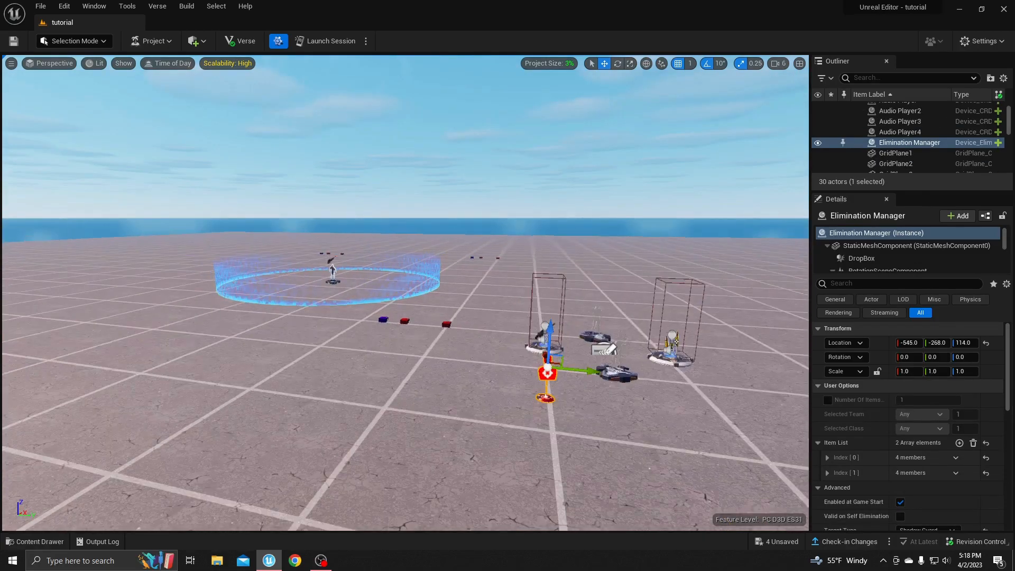
pyautogui.click(384, 319)
pyautogui.keyDown('ctrl'); pyautogui.click(443, 326); pyautogui.keyUp('ctrl')
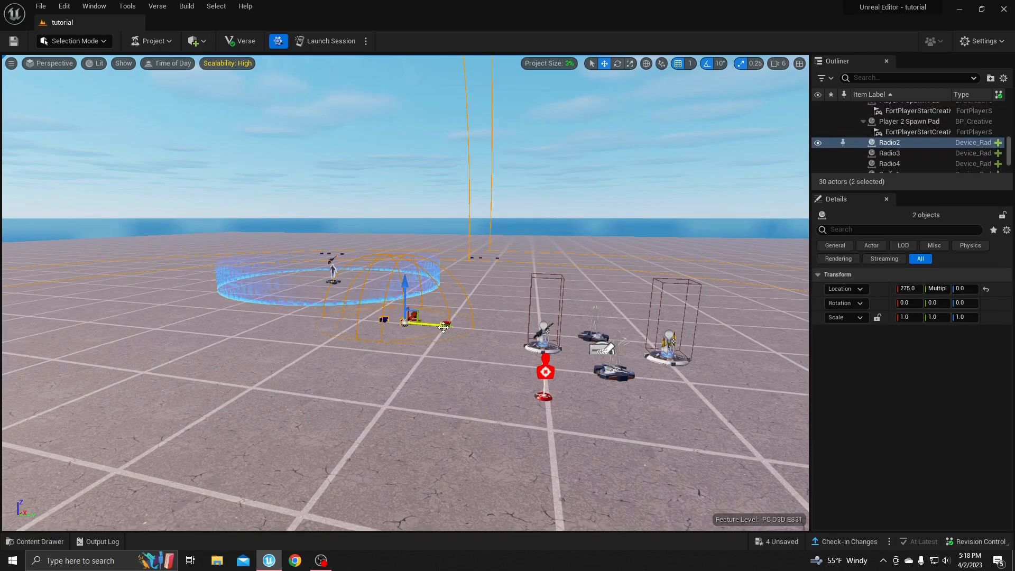
pyautogui.keyDown('ctrl'); pyautogui.click(451, 277); pyautogui.keyUp('ctrl')
pyautogui.click(488, 265)
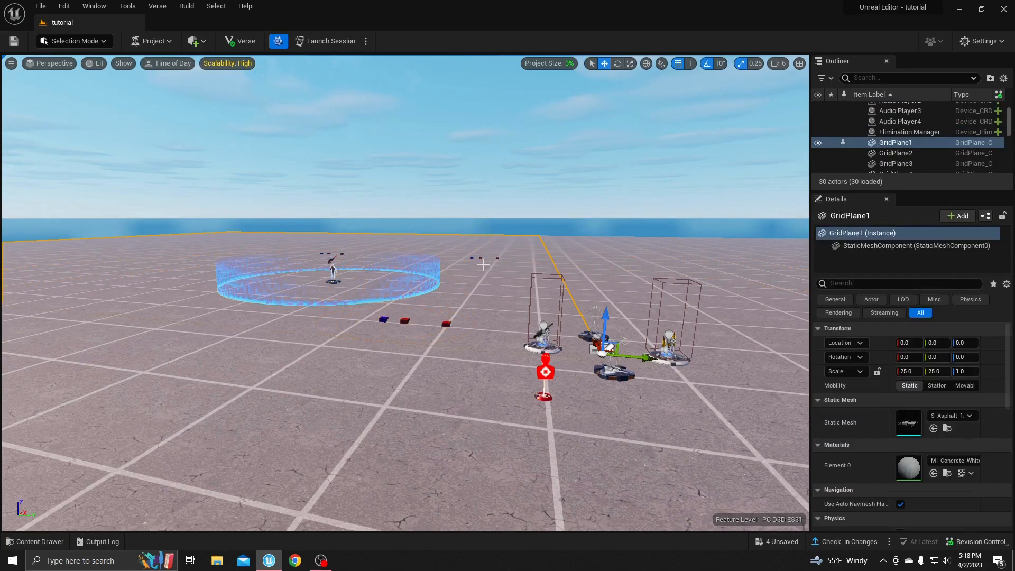
pyautogui.moveTo(241, 289); pyautogui.dragTo(381, 341, button='middle')
pyautogui.moveTo(569, 265); pyautogui.dragTo(513, 254, button='right')
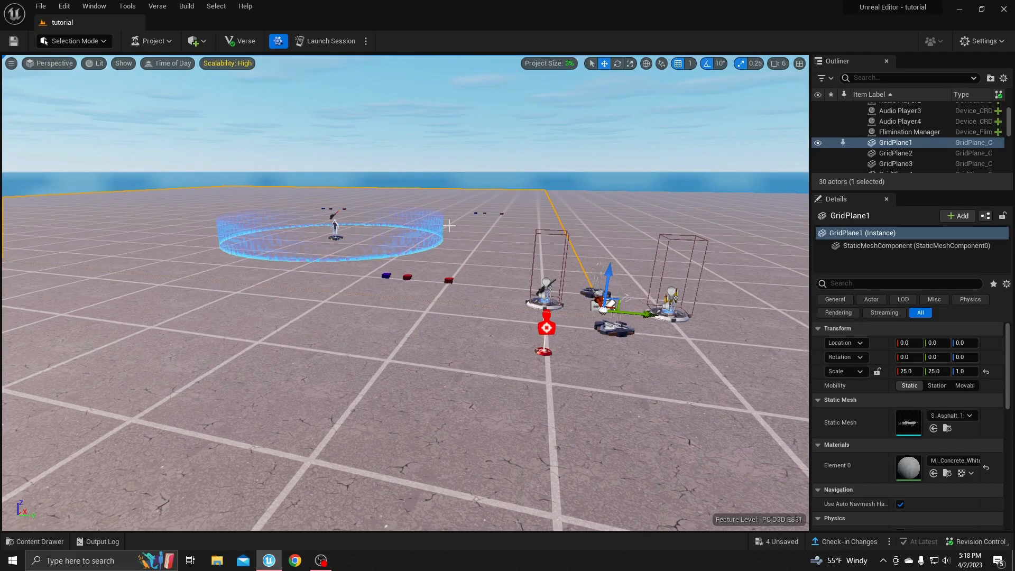
# - Select the Elimination Manager and expand both Item List entries to examine the weapon and ammo pickups and their quantities
pyautogui.moveTo(372, 273); pyautogui.dragTo(395, 289)
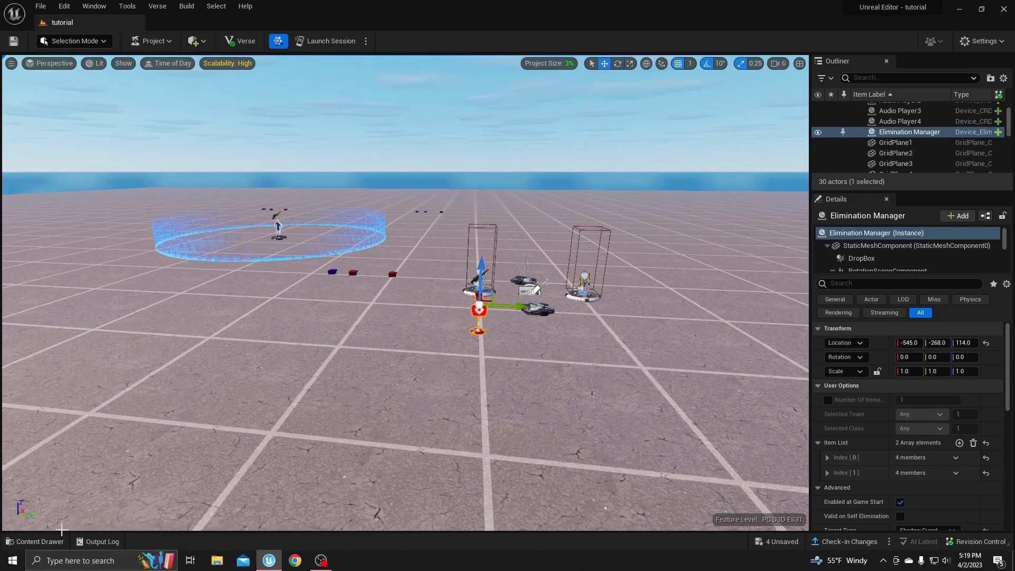
pyautogui.click(35, 541)
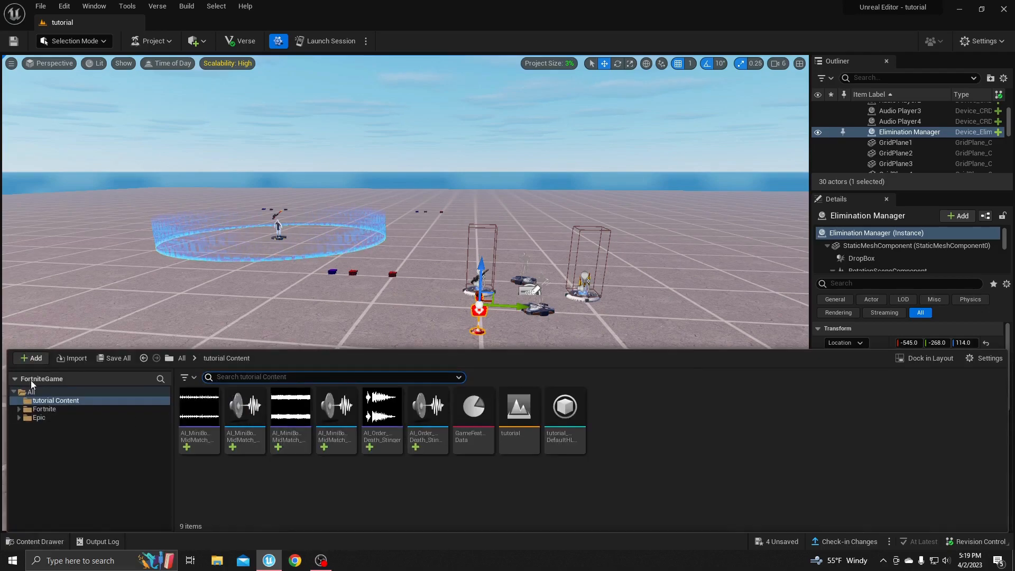
pyautogui.click(48, 540)
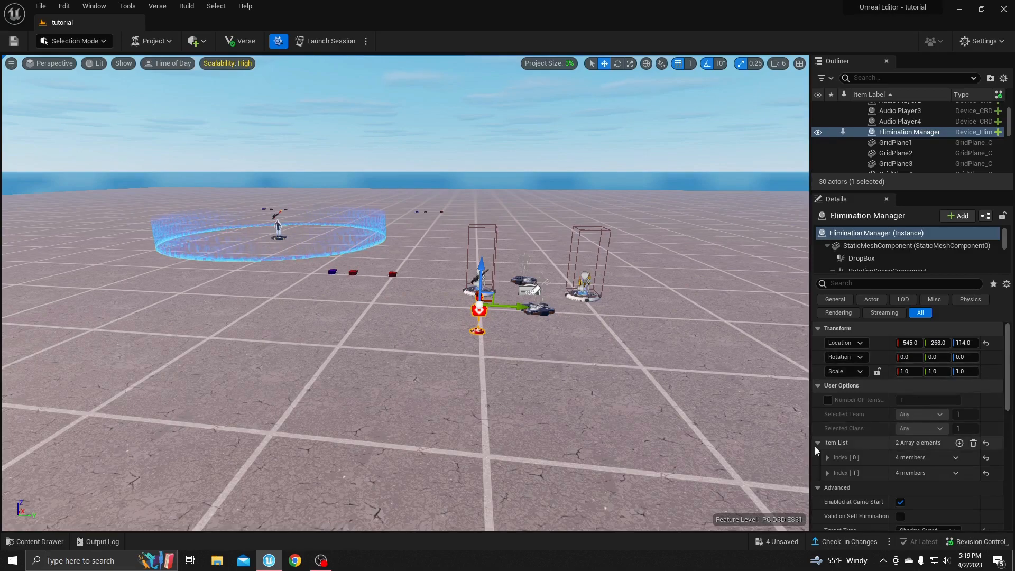
pyautogui.click(844, 459)
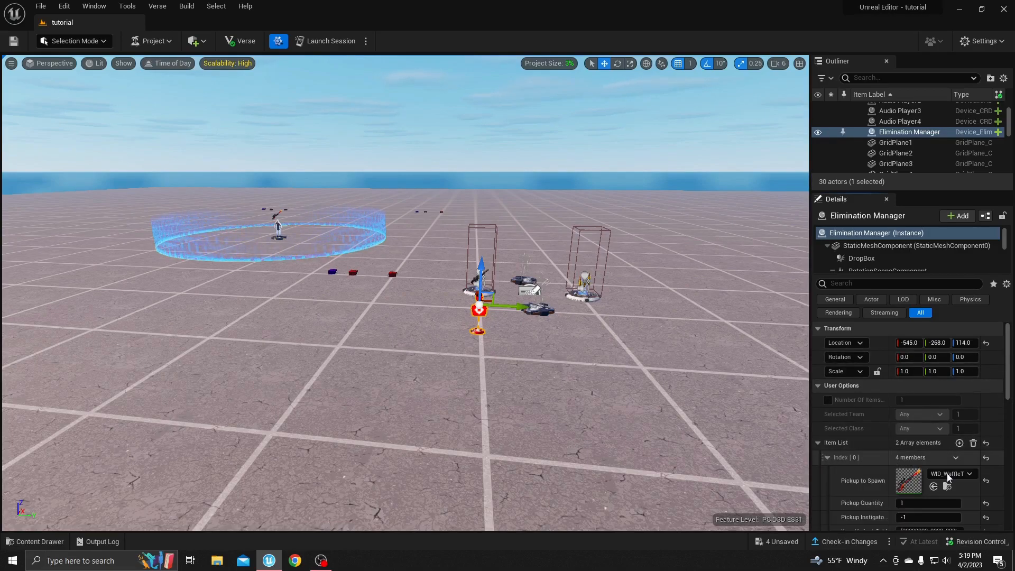
pyautogui.scroll(-4, 947, 474)
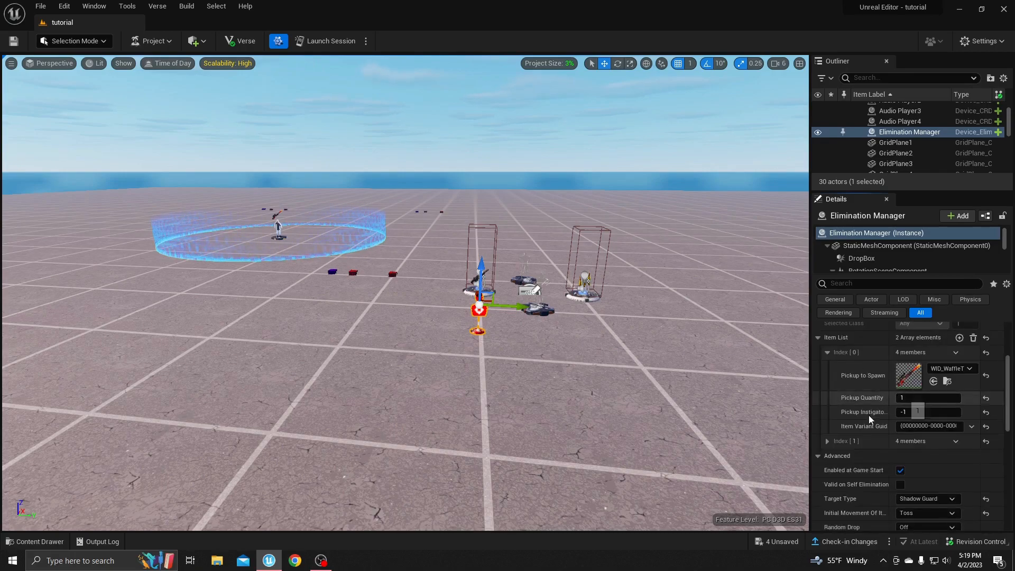
pyautogui.click(827, 442)
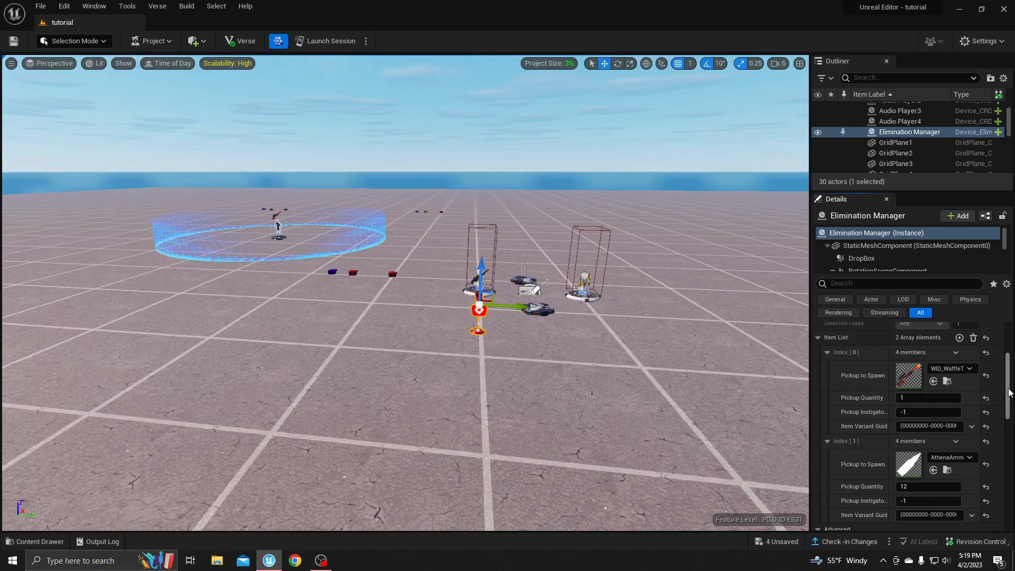
pyautogui.scroll(-2, 862, 398)
pyautogui.scroll(-6, 910, 423)
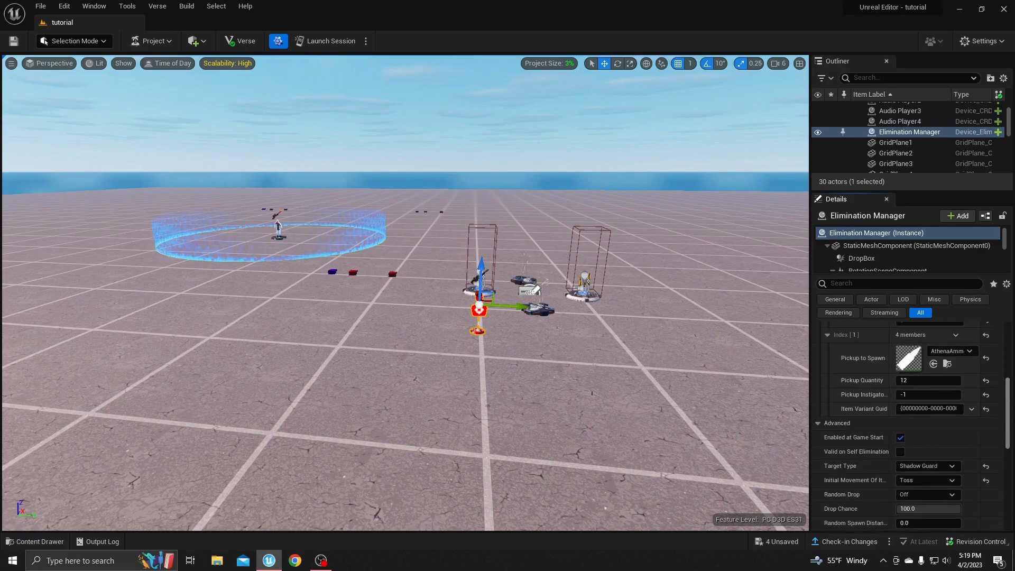
# - Examine the Elimination Manager's Target Type and Initial Movement Of Items choices in its advanced options
pyautogui.scroll(-1, 927, 399)
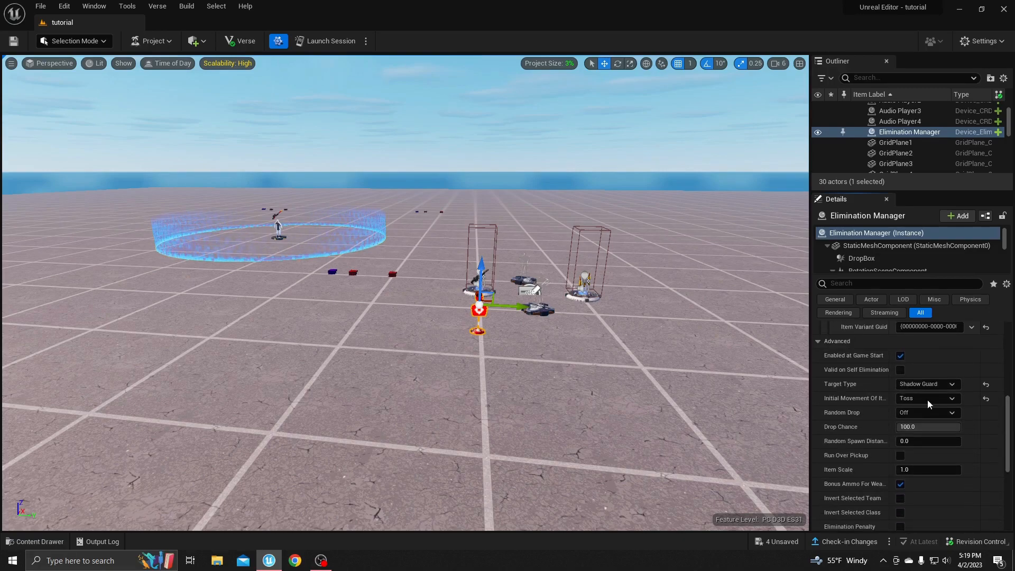
pyautogui.click(912, 384)
pyautogui.moveTo(958, 260); pyautogui.dragTo(890, 152)
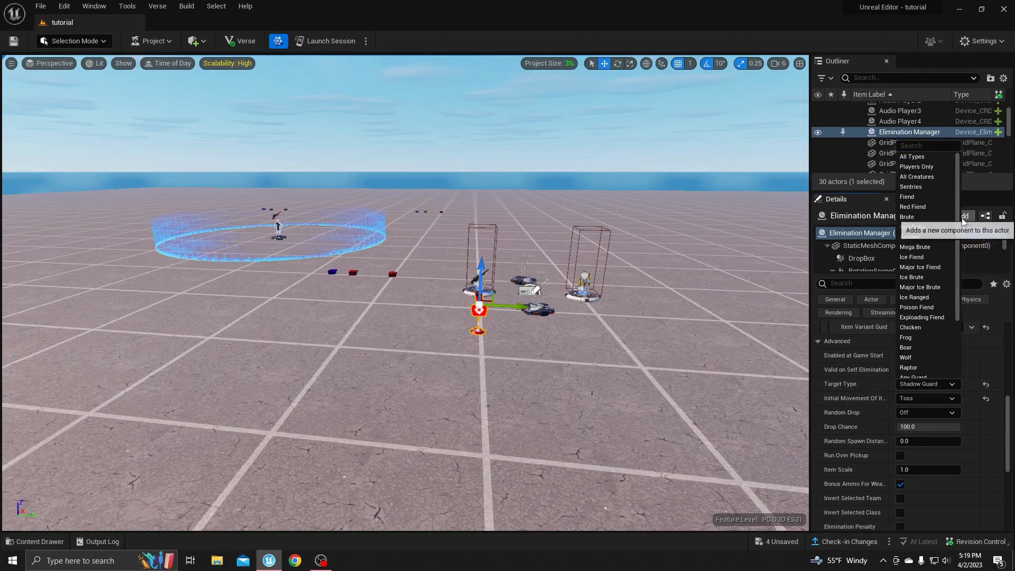
pyautogui.moveTo(958, 225); pyautogui.dragTo(976, 292)
pyautogui.click(939, 304)
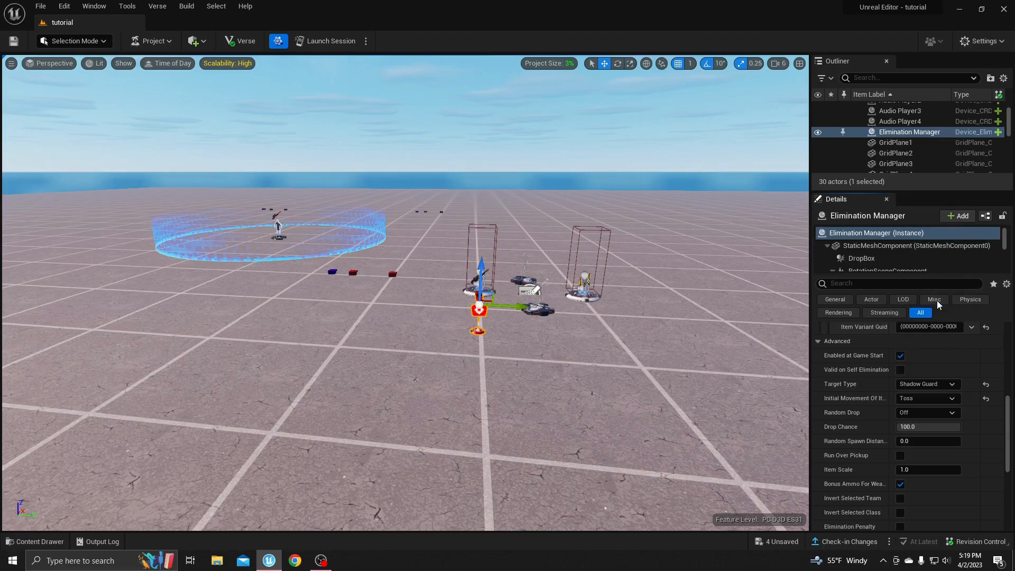
pyautogui.click(935, 400)
pyautogui.click(910, 430)
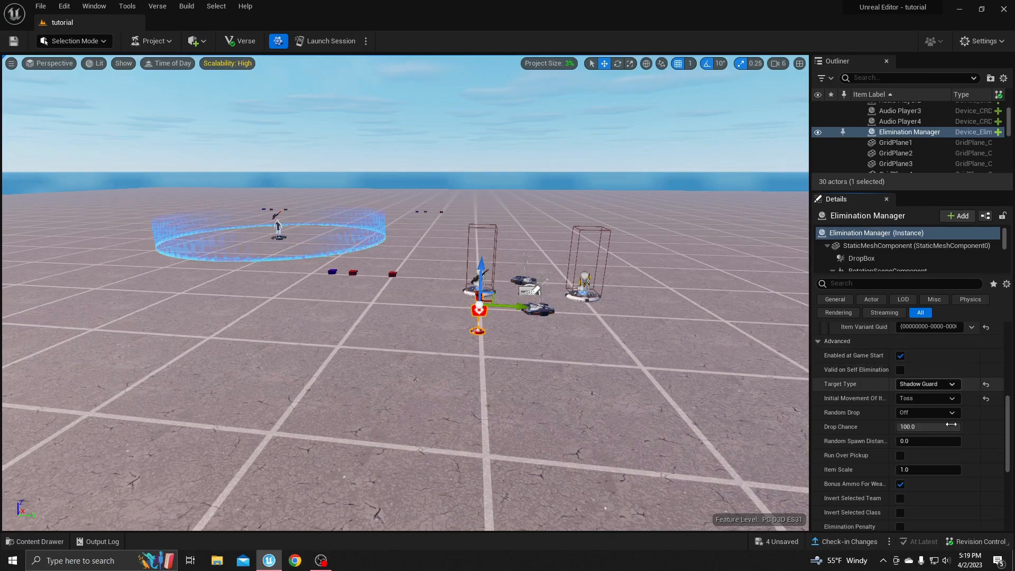
# - Look through the Elimination Manager's remaining settings and its Item List, and leave the device by deselecting it
pyautogui.moveTo(1011, 431); pyautogui.dragTo(1007, 520)
pyautogui.scroll(20, 978, 397)
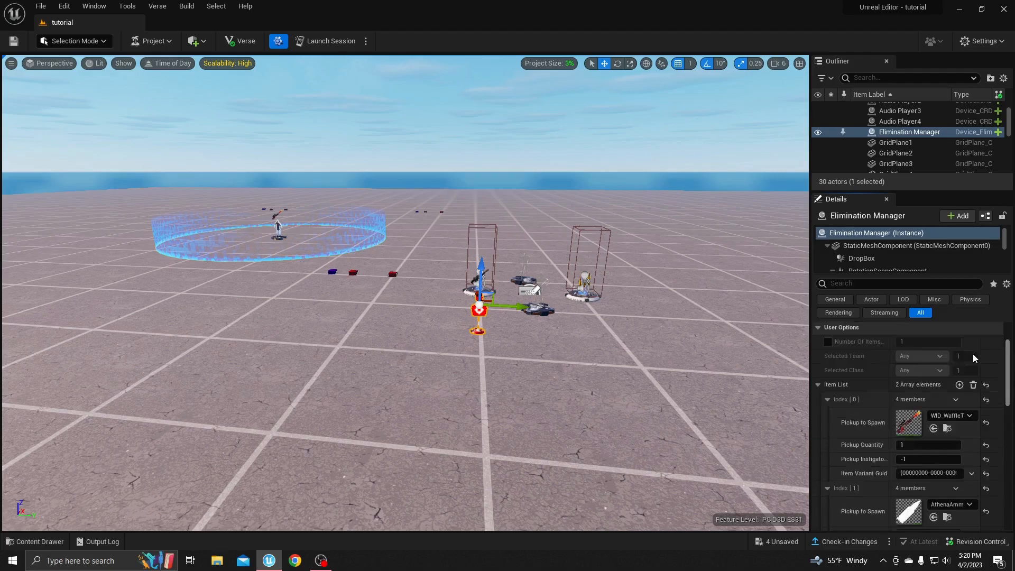
pyautogui.click(399, 345)
pyautogui.moveTo(399, 344); pyautogui.dragTo(376, 333, button='right')
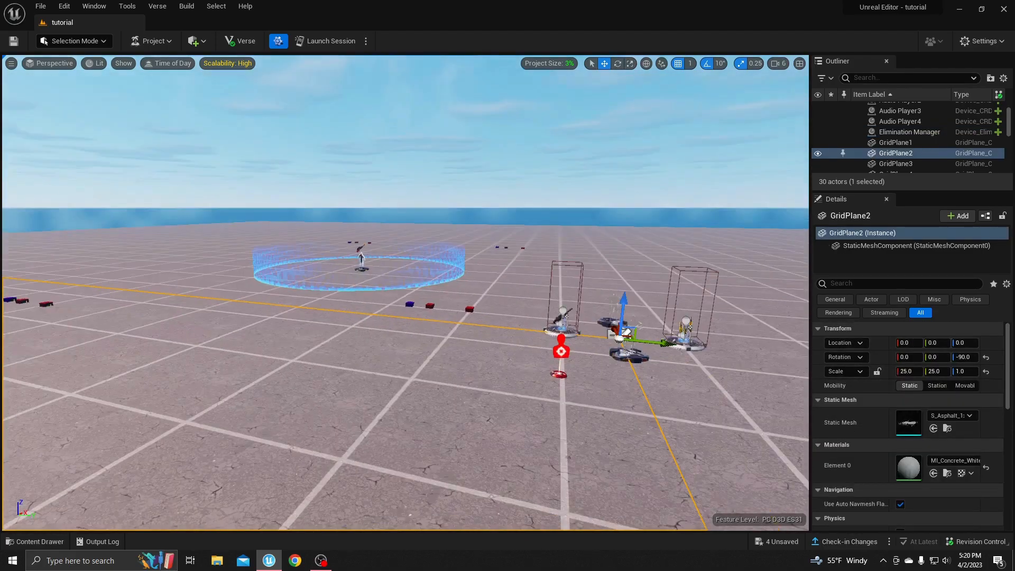